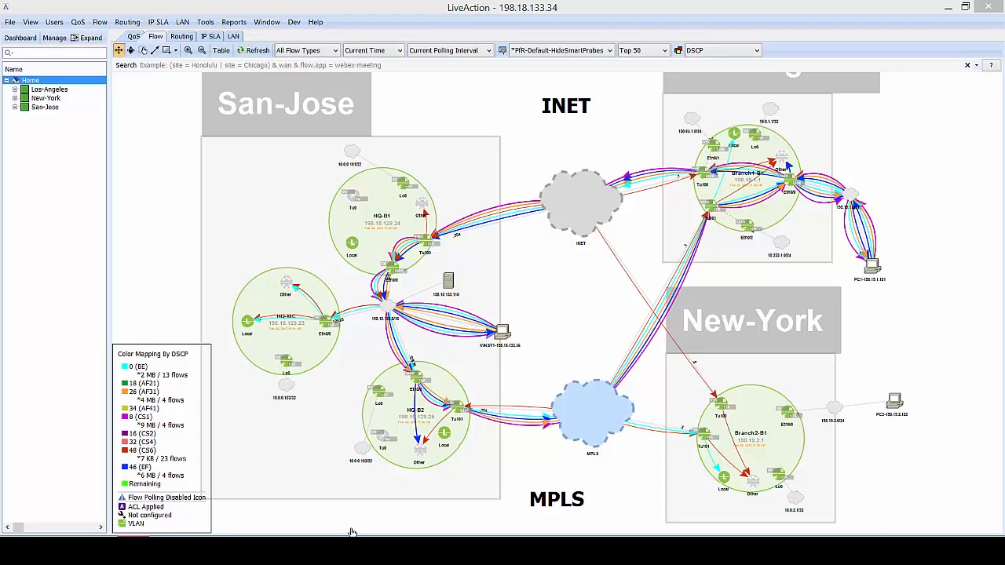
Drag the HQ-MC, Branch1-B1 and New-York nodes so the San-Jose, Los-Angeles and New-York sites are evenly spaced.
left_click_drag(287, 303, 294, 333)
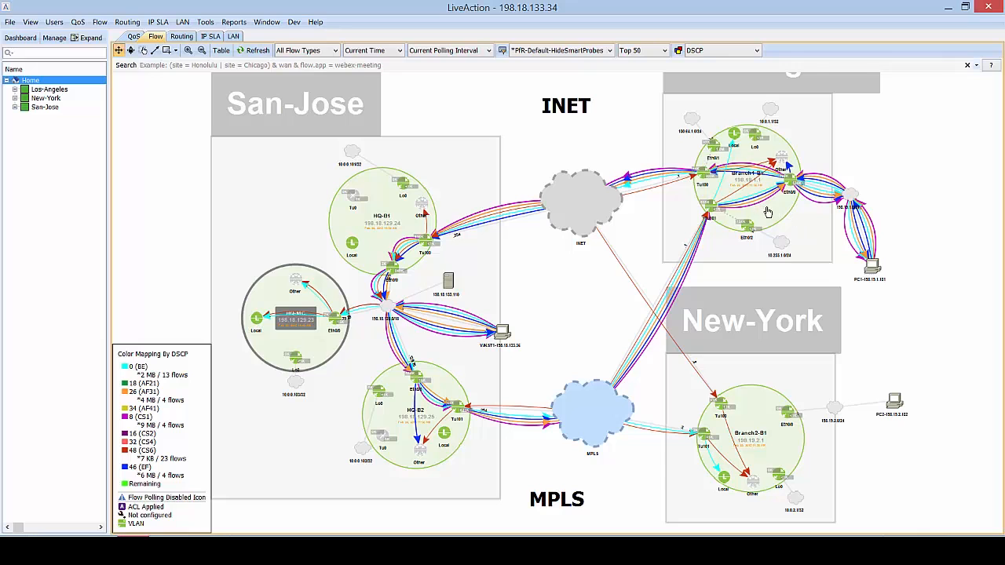
left_click_drag(768, 212, 768, 230)
mouse_move(765, 408)
left_mouse_down()
mouse_move(768, 387)
mouse_move(745, 402)
mouse_move(759, 413)
left_mouse_up()
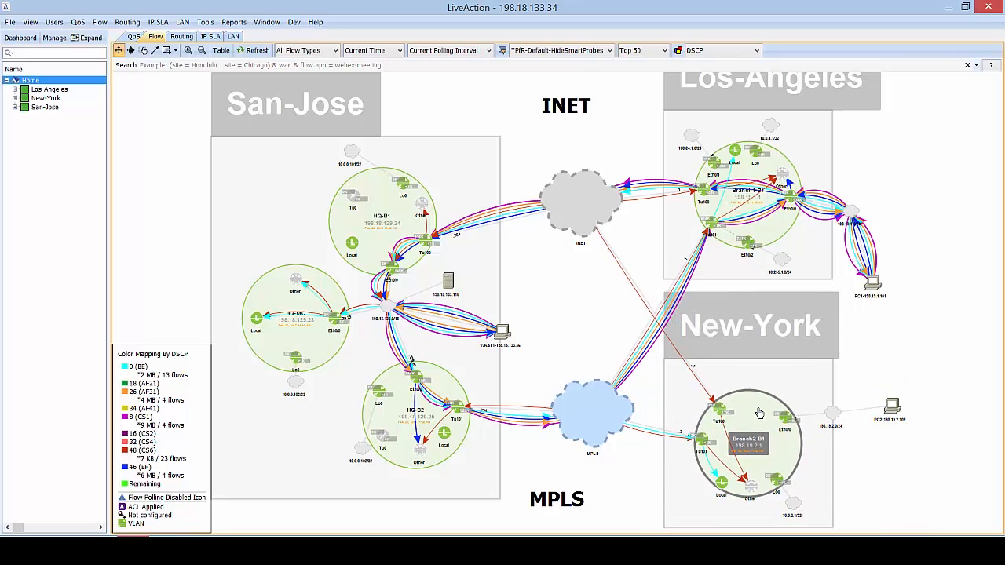
mouse_move(759, 412)
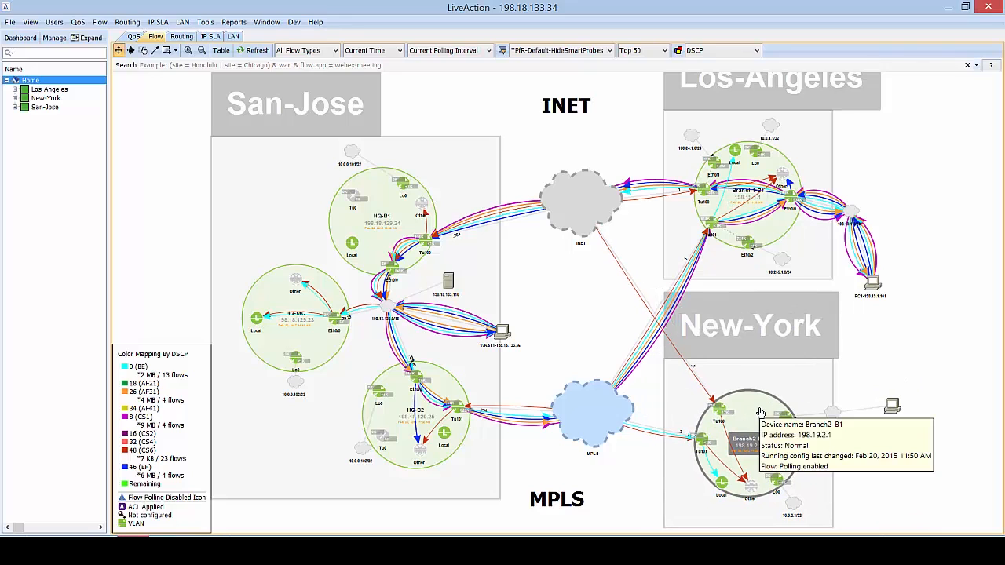
mouse_move(294, 300)
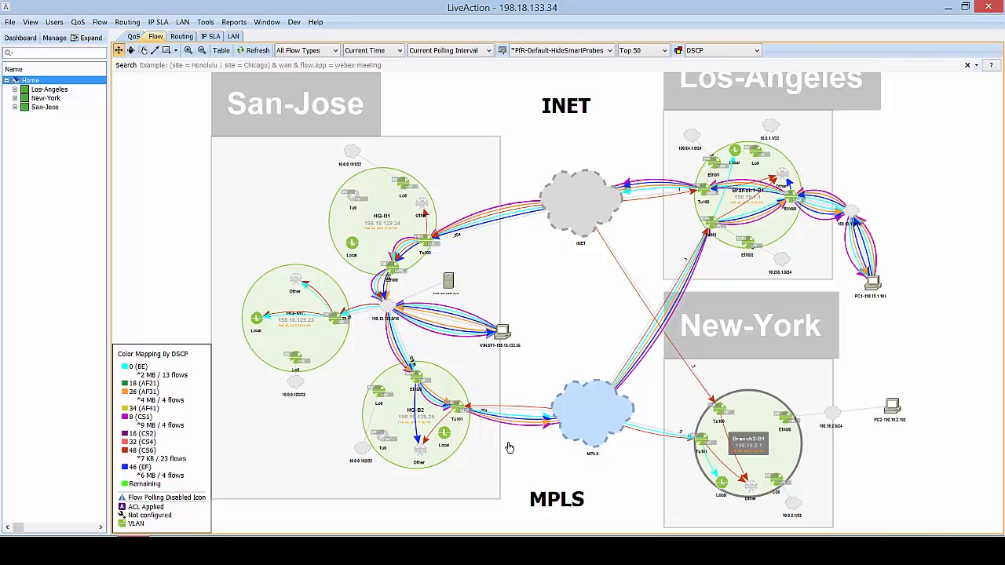
left_click_drag(323, 335, 308, 348)
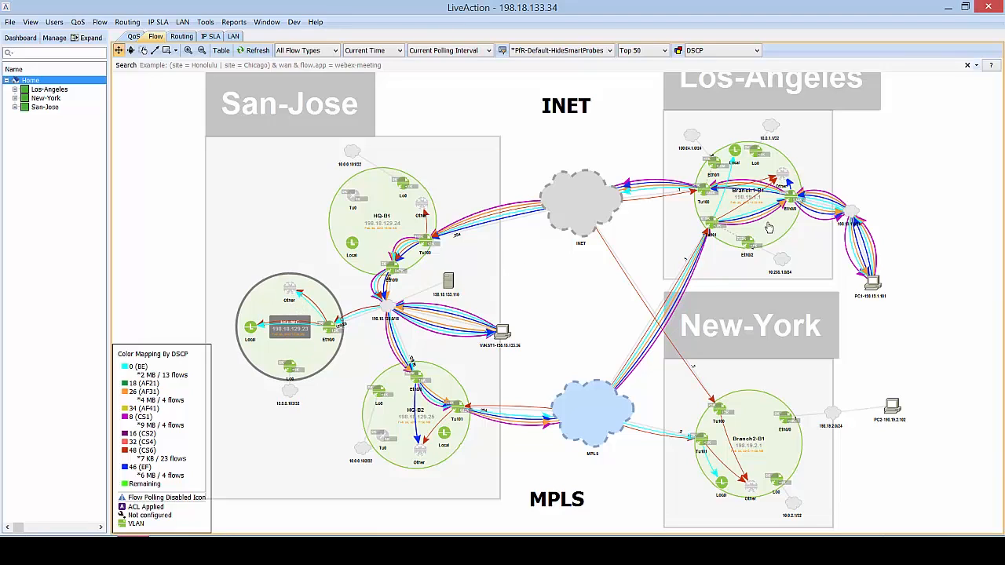
mouse_move(770, 228)
left_mouse_down()
mouse_move(770, 218)
mouse_move(755, 220)
mouse_move(751, 243)
mouse_move(777, 240)
left_mouse_up()
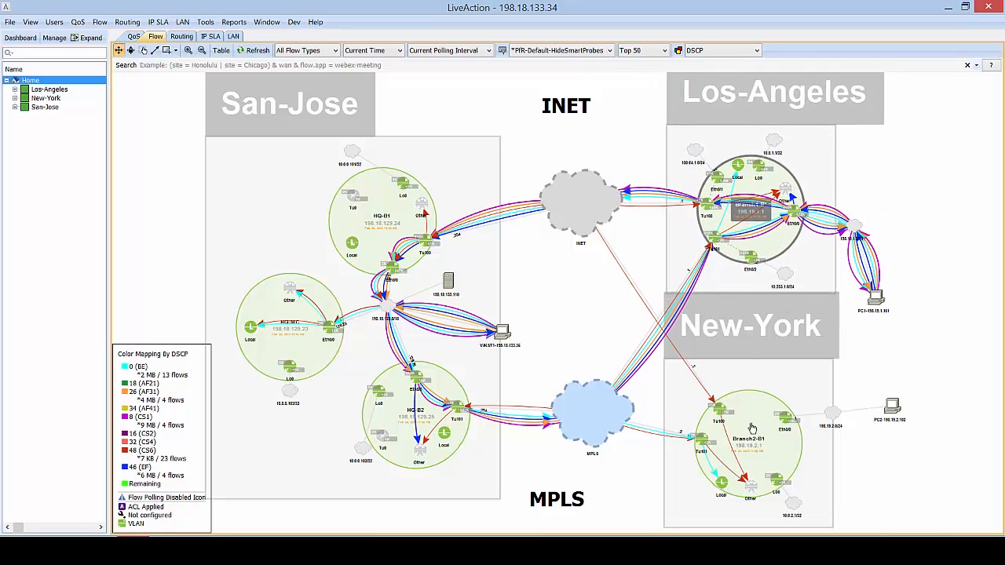
mouse_move(750, 425)
left_mouse_down()
mouse_move(777, 409)
mouse_move(745, 377)
mouse_move(759, 439)
left_mouse_up()
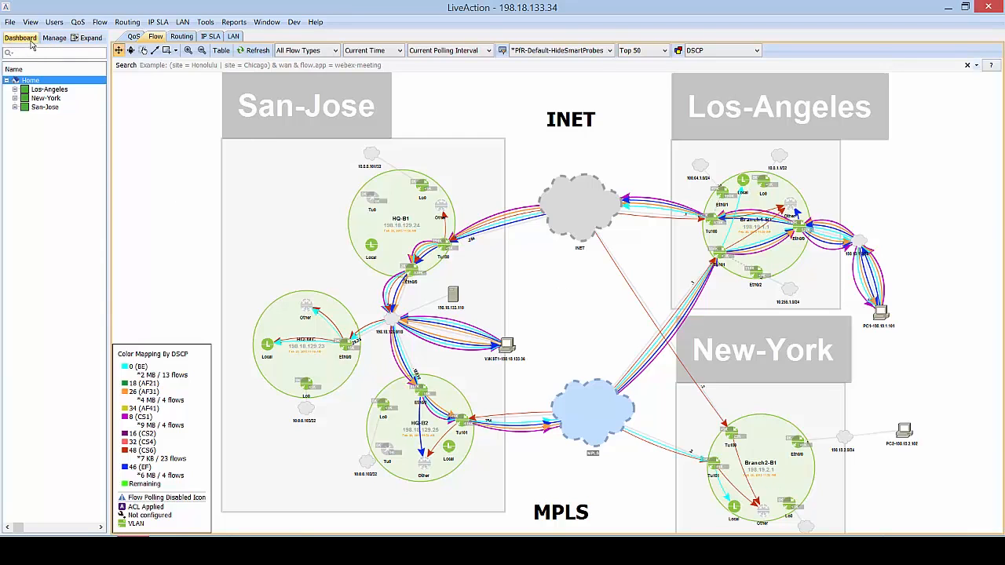
From the Dashboard window, launch Setup > Configure PfRv3 and enlarge the wizard so all device columns show.
left_click(328, 550)
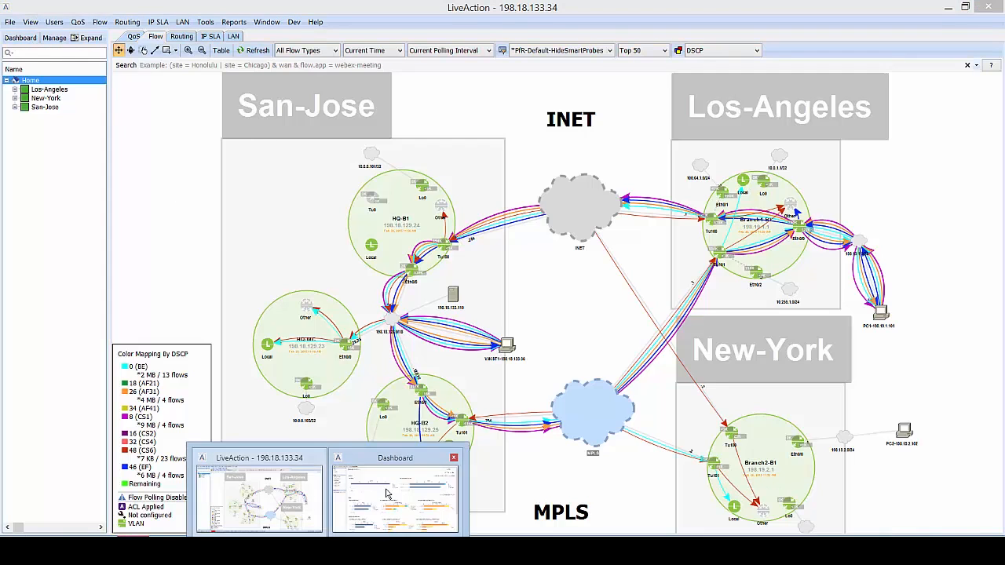
left_click(386, 493)
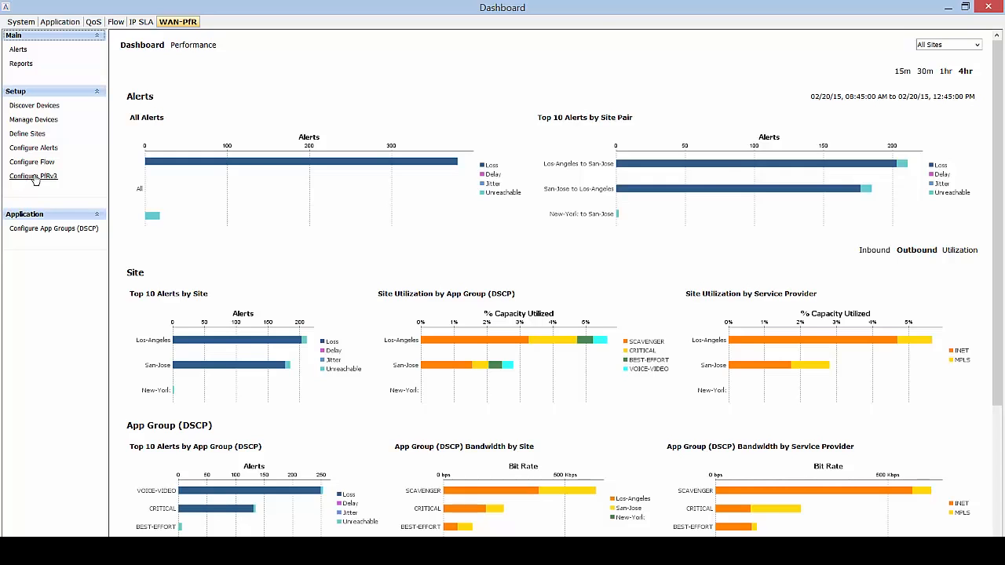
left_click(34, 177)
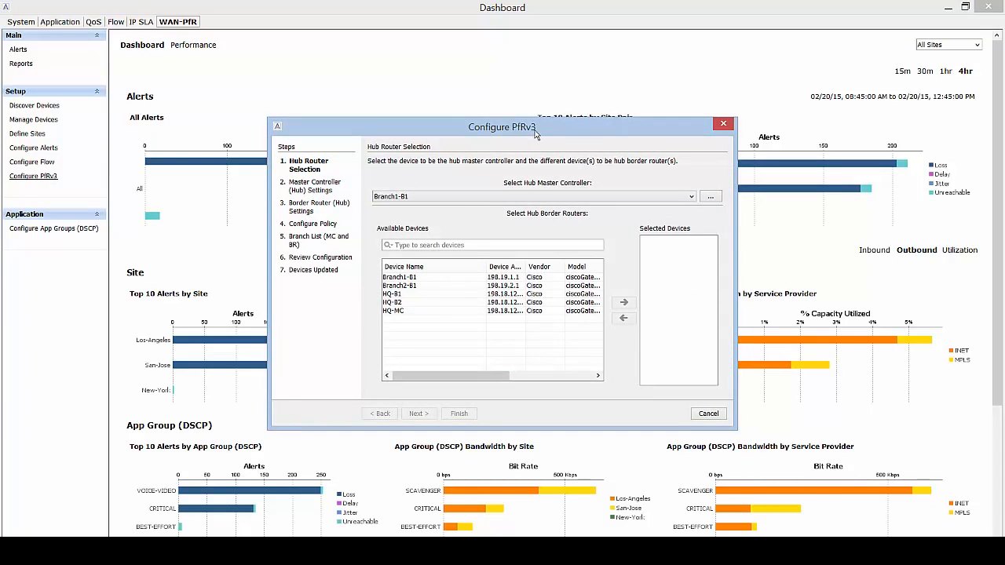
left_click_drag(534, 135, 454, 90)
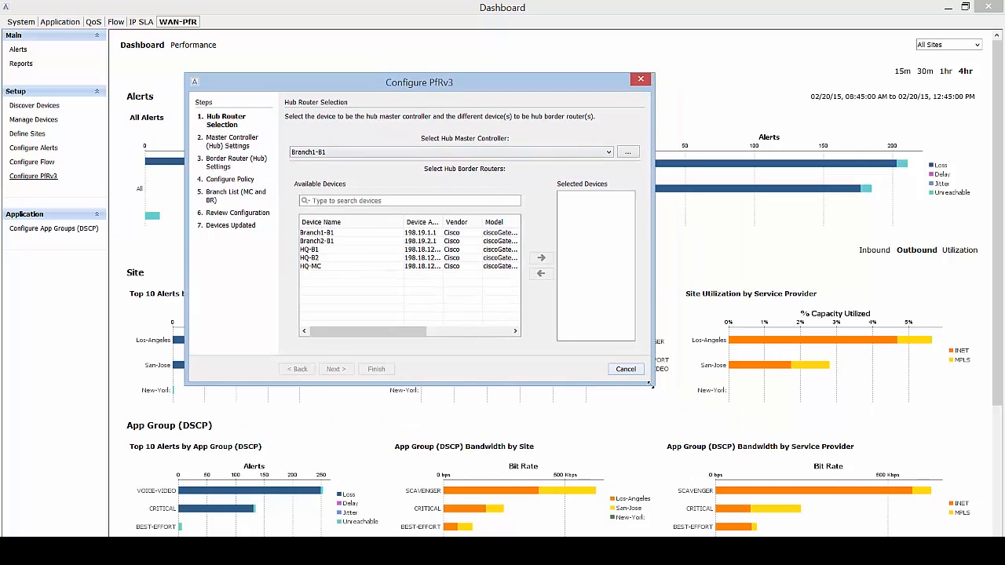
left_click_drag(650, 384, 871, 501)
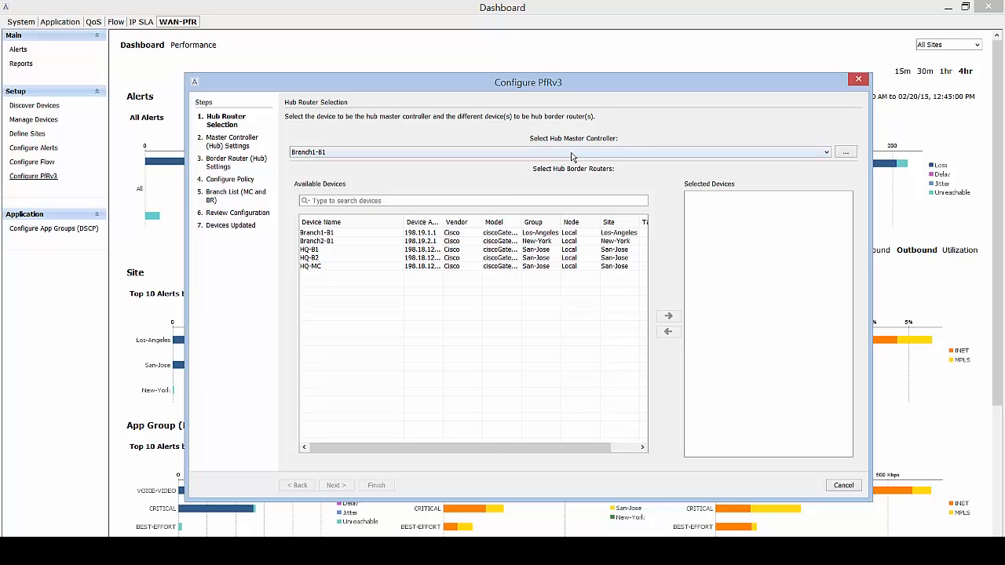
Set HQ-MC as the hub master controller, confirming it through the Select Device search.
left_click(571, 153)
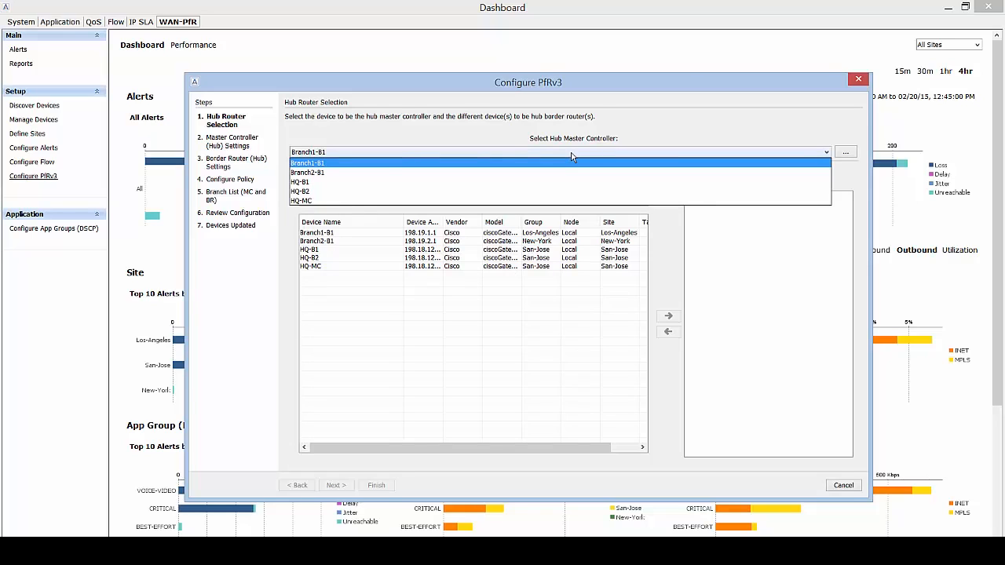
left_click(369, 200)
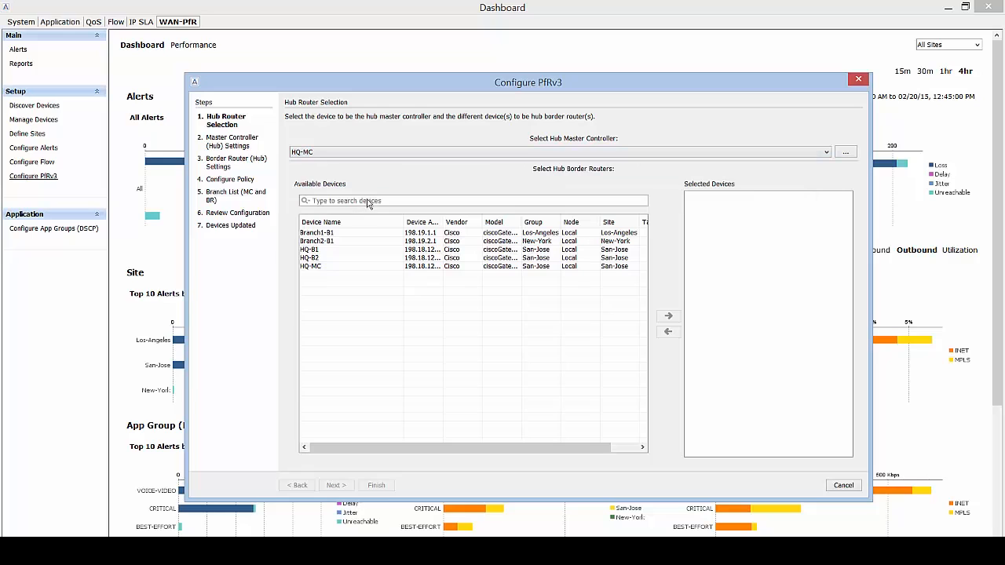
left_click(846, 155)
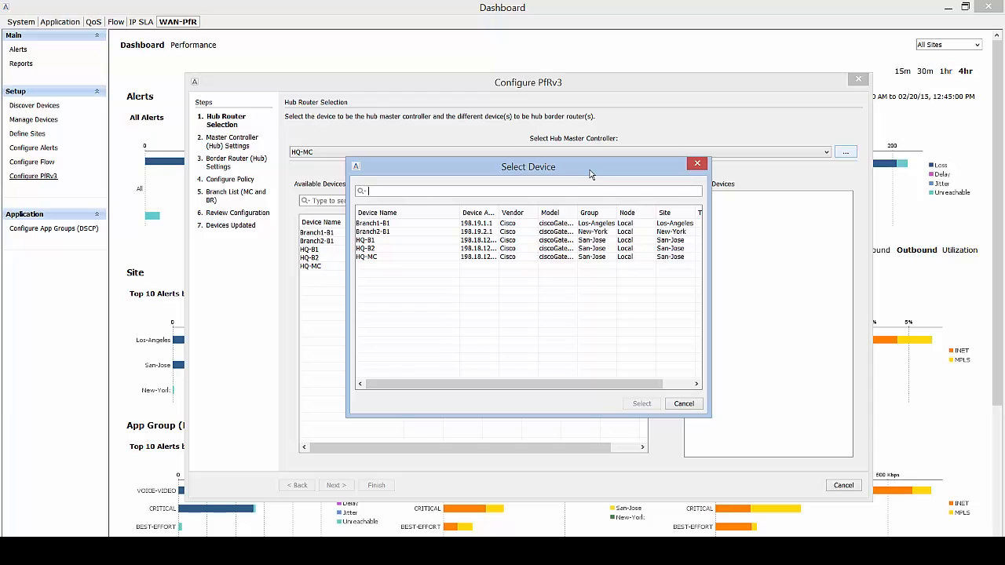
type("mc")
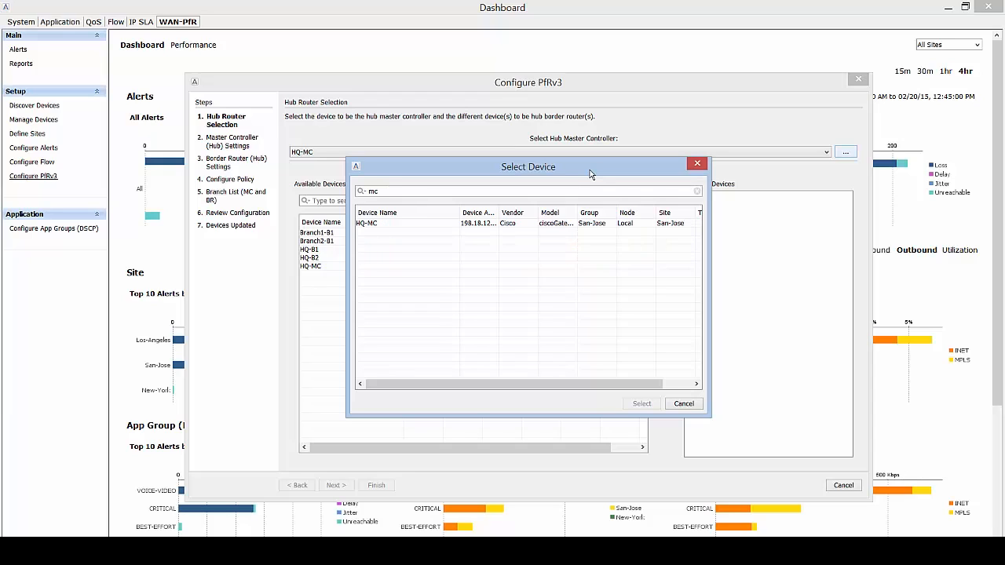
left_click(413, 225)
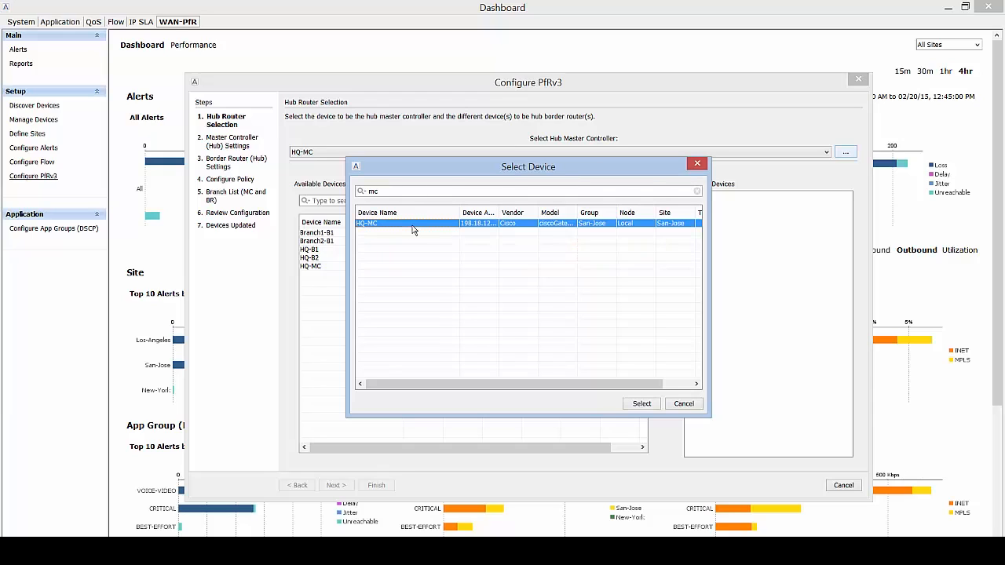
double_click(369, 190)
key("BackSpace")
type("san")
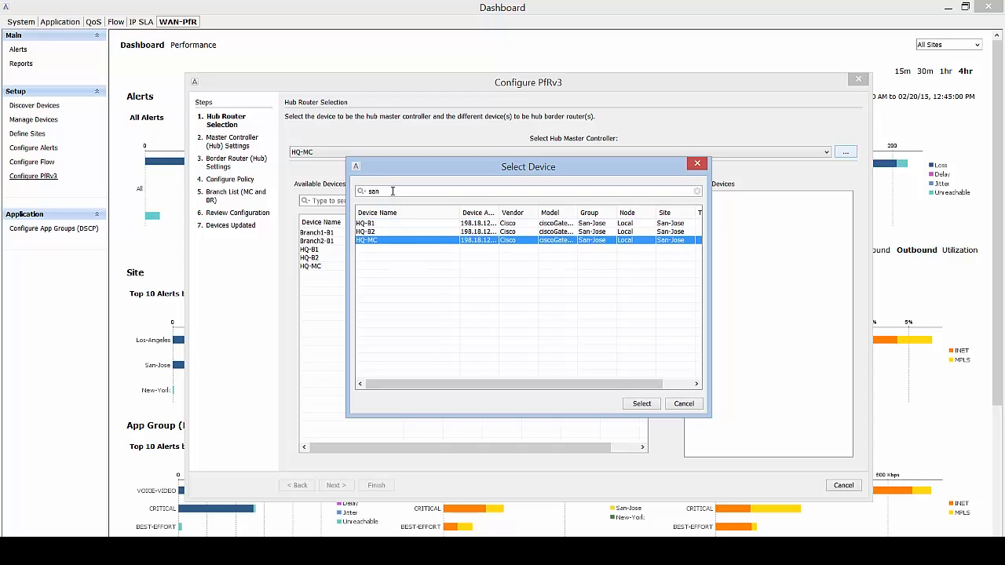
type("-jose")
left_click(649, 407)
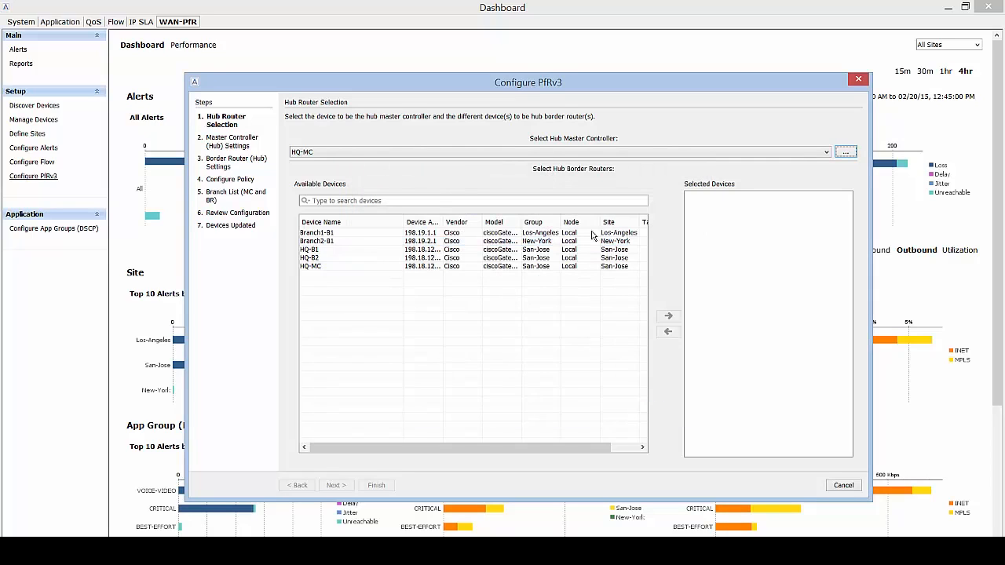
Search 'hq' and add HQ-B1 and HQ-B2 as hub border routers, then continue.
left_click(430, 200)
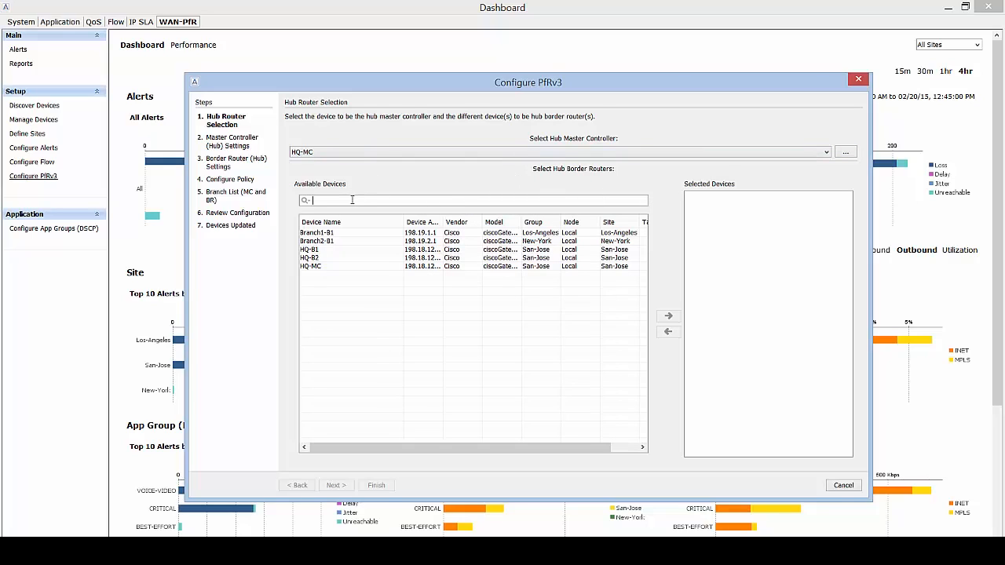
type("hq")
left_click(351, 233)
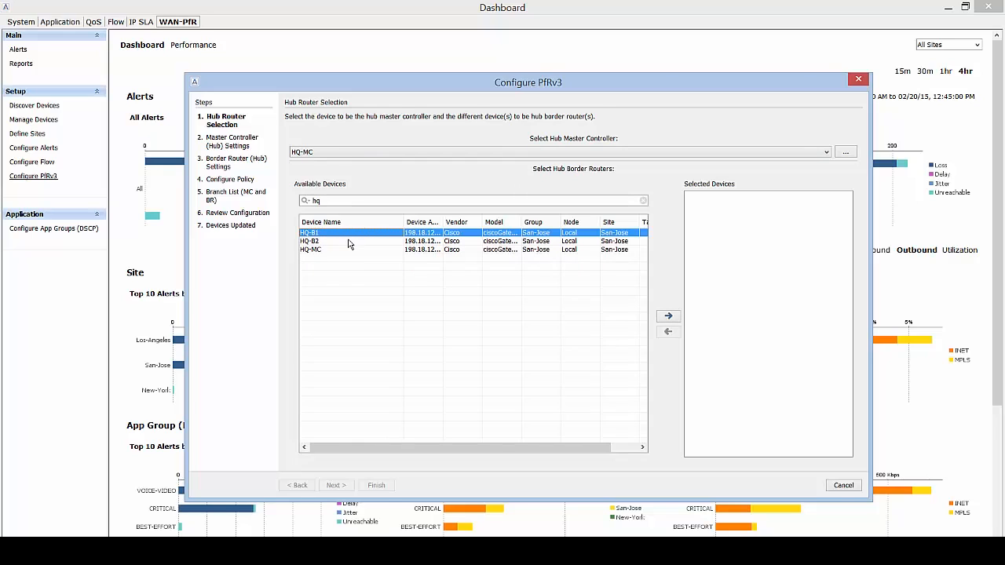
left_click(351, 241, "shift")
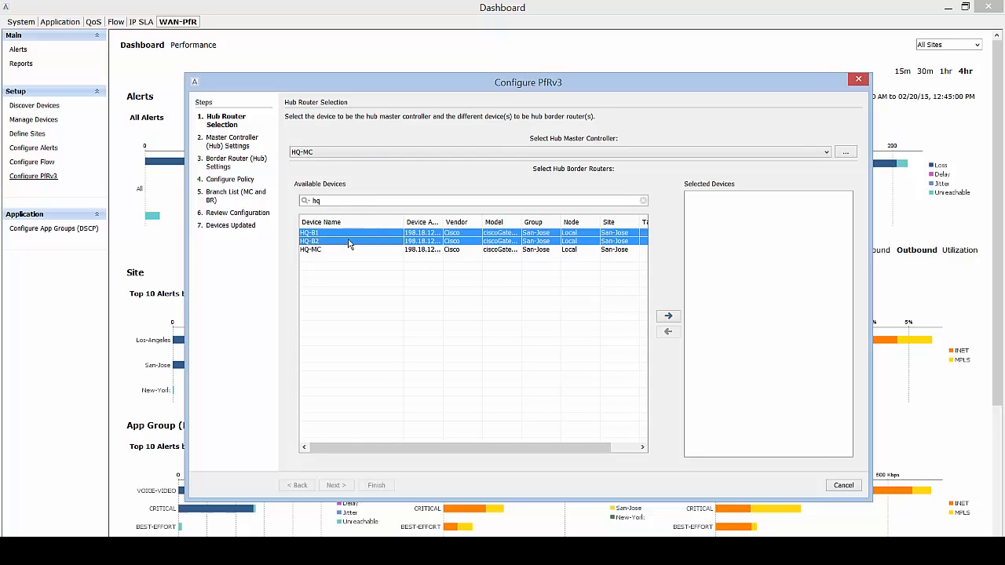
left_click(669, 317)
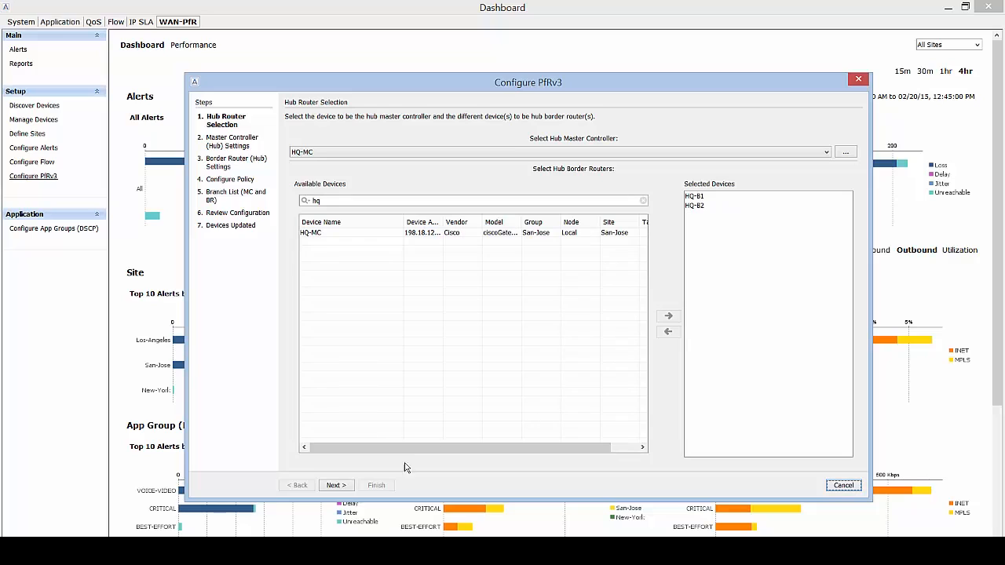
left_click(336, 485)
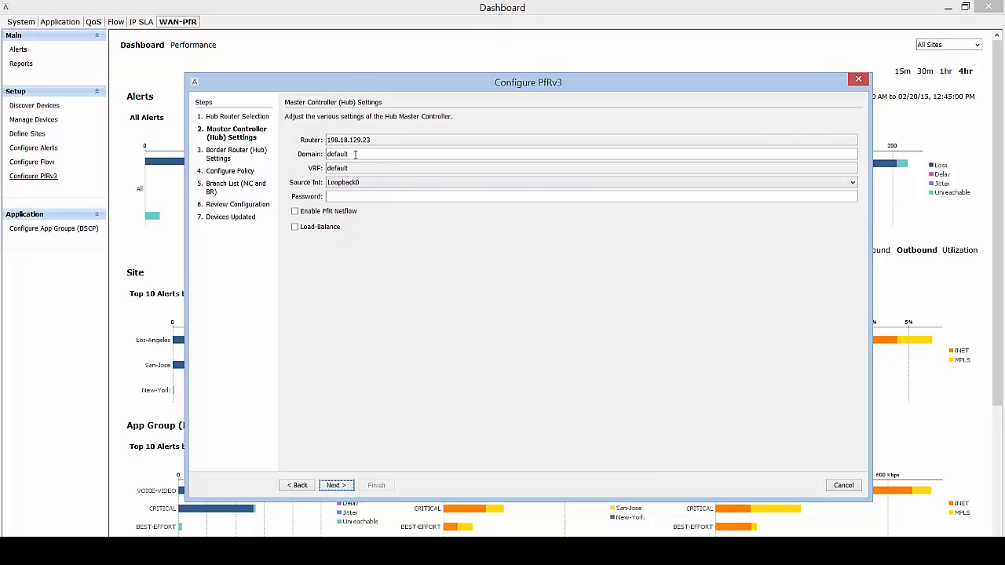
Set the domain name to 'one' and enter the master controller password.
left_click_drag(356, 154, 322, 154)
type("one")
left_click(354, 198)
type("cisco")
Enable PfR Netflow and Load-Balance with Loopback0 as source interface, then continue to hub border routers.
left_click(295, 212)
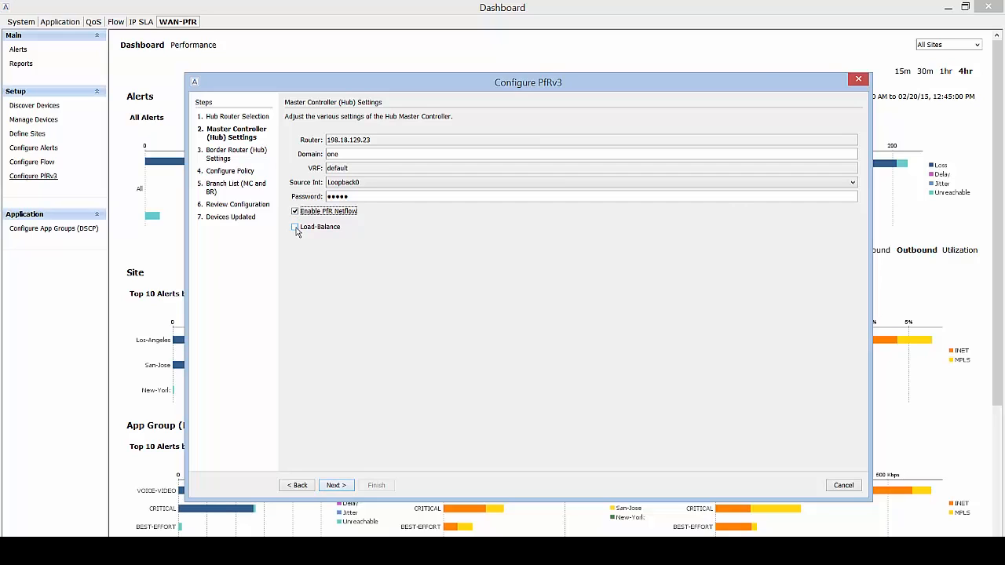
left_click(296, 228)
left_click(454, 186)
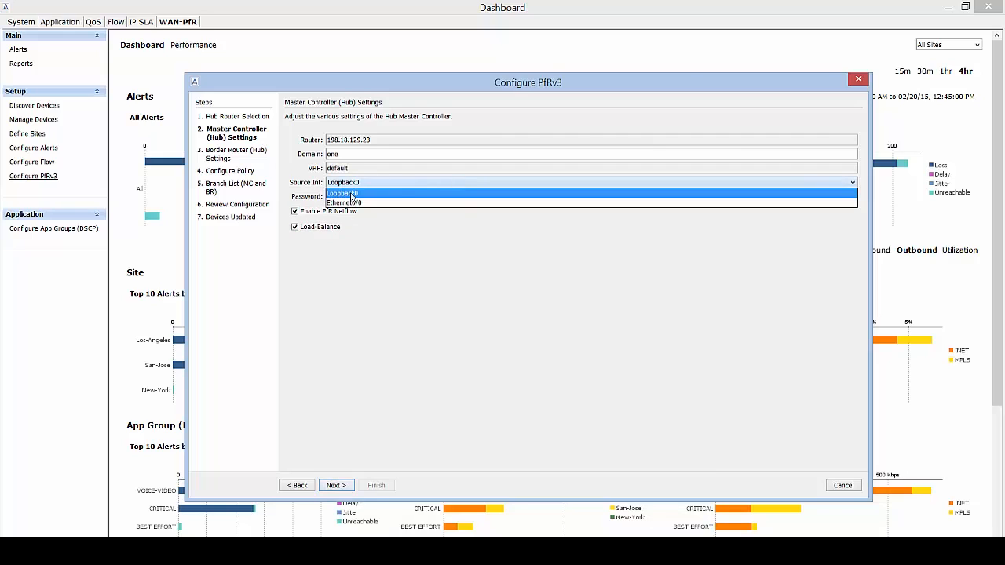
left_click(351, 195)
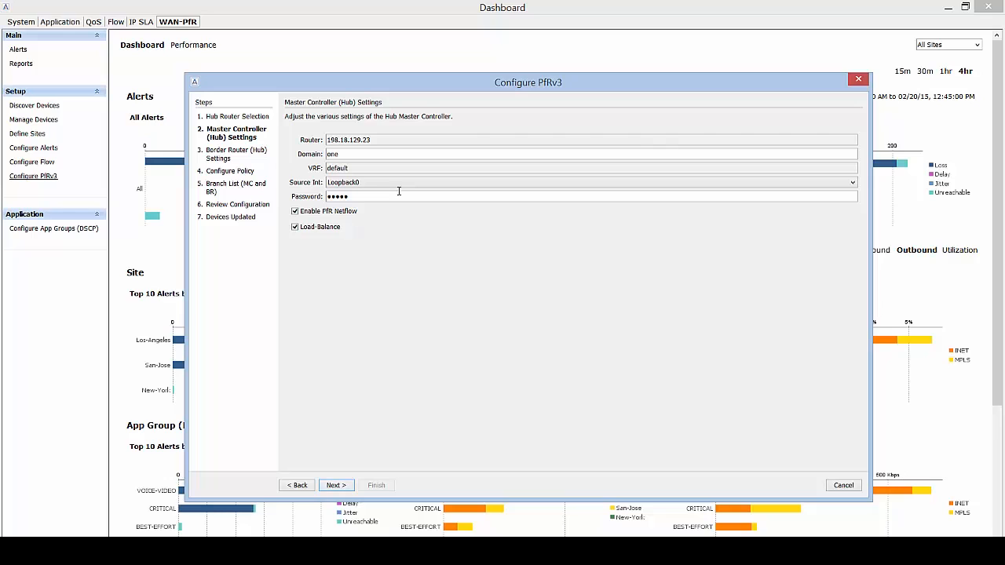
left_click(335, 485)
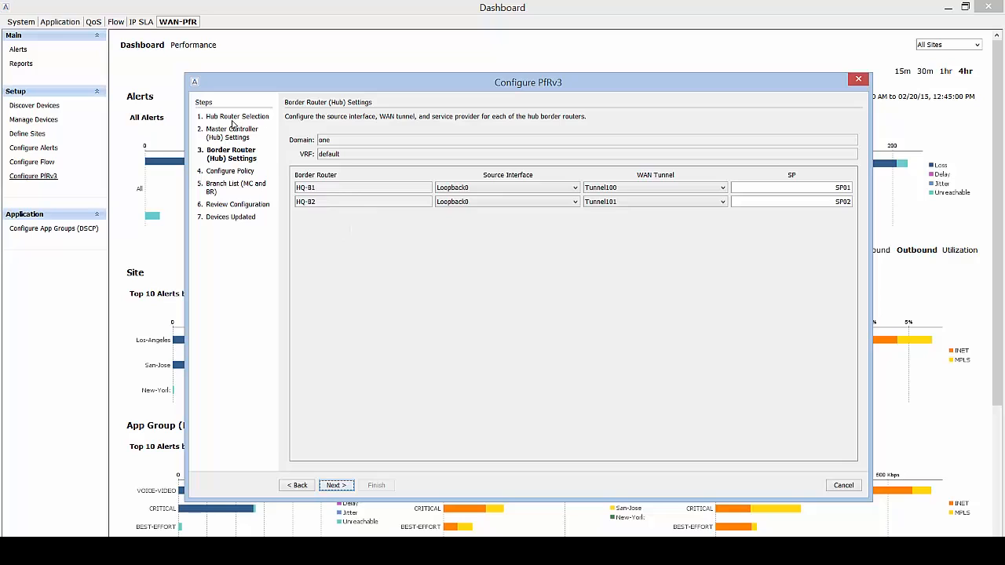
Keep Loopback0 as HQ-B1's source interface and Tunnel100 as its WAN tunnel.
left_click(524, 190)
left_click(517, 199)
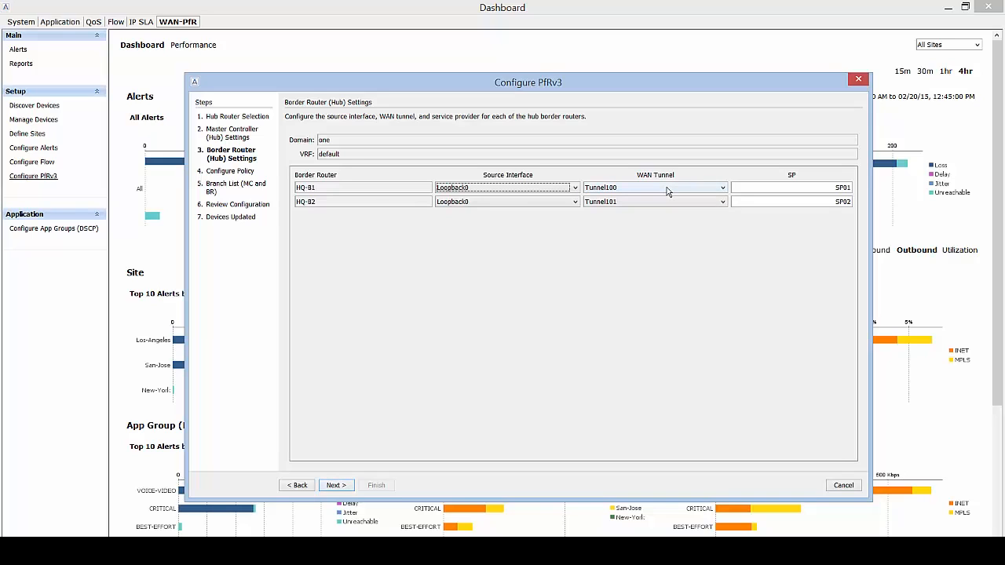
left_click(665, 192)
left_click(659, 201)
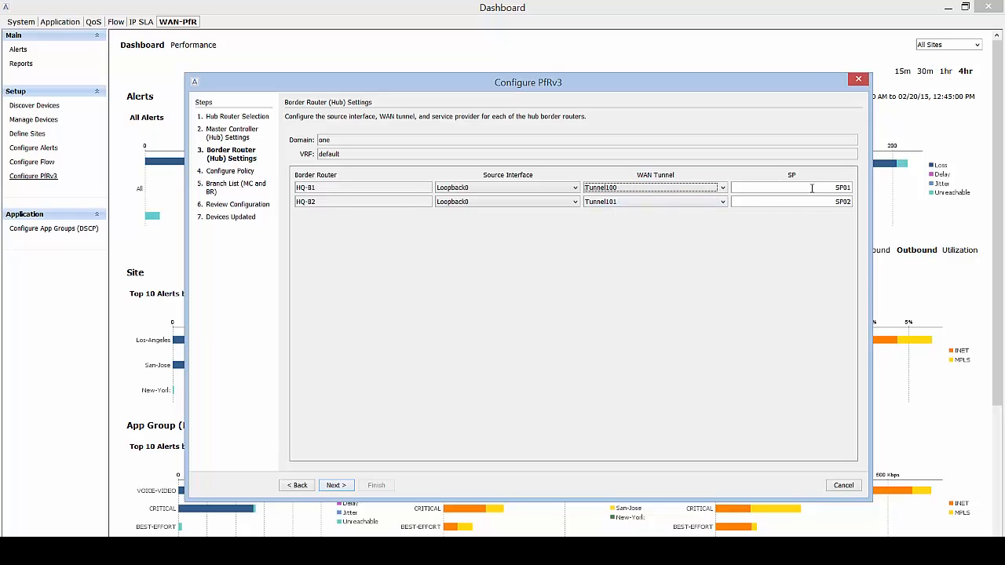
Replace the service providers SP01 with INET for HQ-B1 and SP02 with MPLS for HQ-B2.
left_click_drag(811, 187, 854, 199)
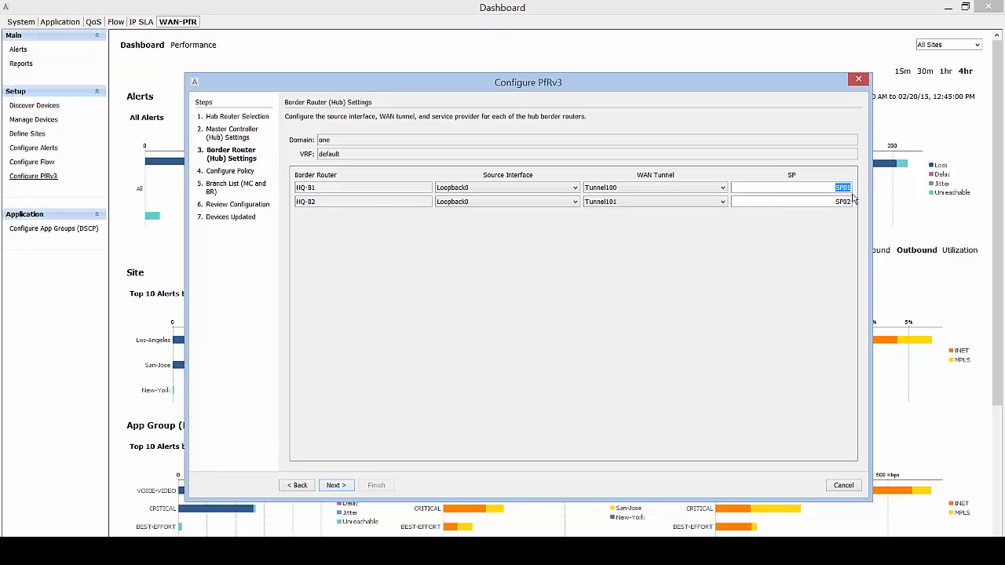
key("BackSpace")
type("INET")
left_click_drag(834, 201, 861, 208)
key("BackSpace")
type("MPLS")
Advance to the Configure Policy step and enlarge the wizard window.
left_click(343, 486)
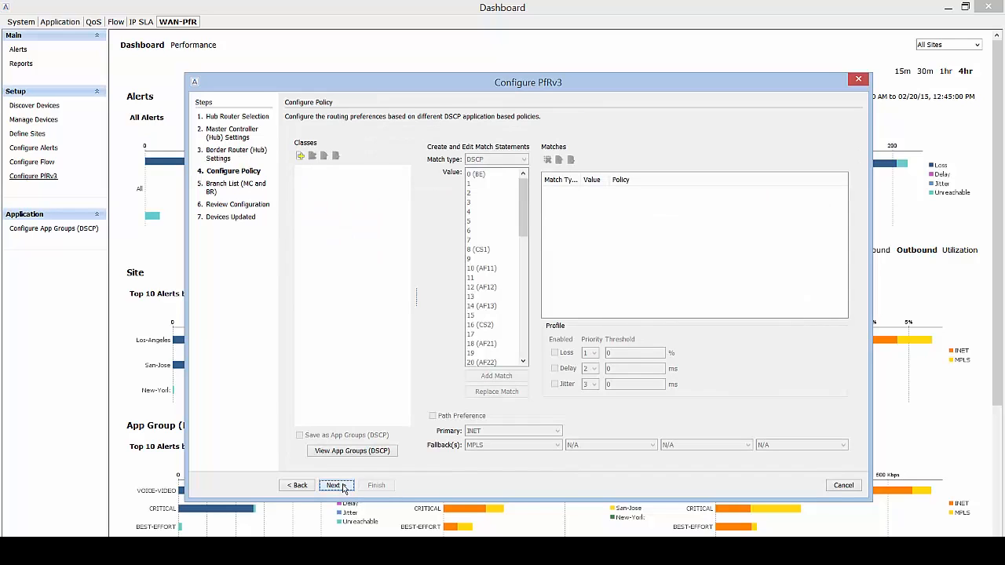
left_click_drag(521, 88, 473, 63)
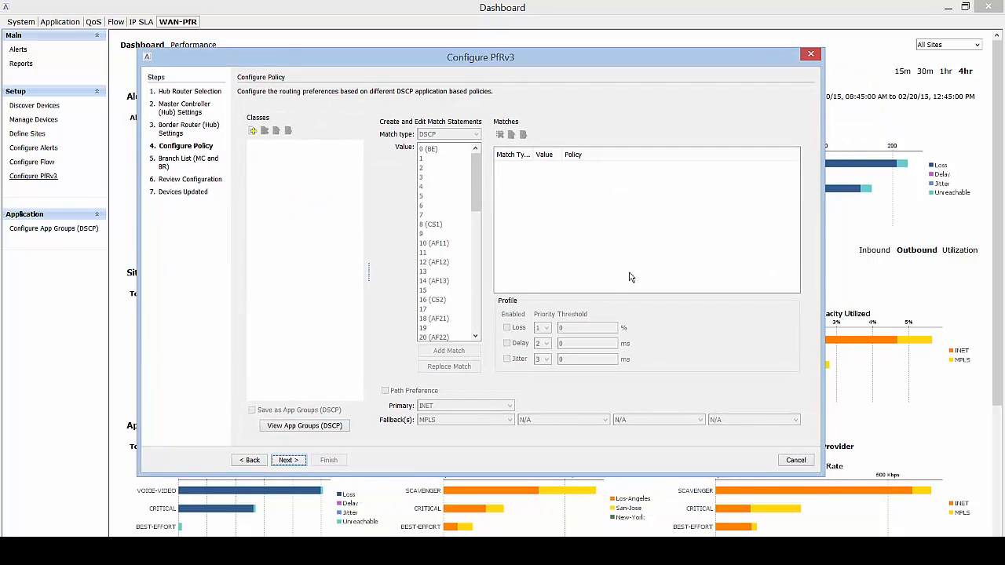
left_click_drag(821, 474, 881, 509)
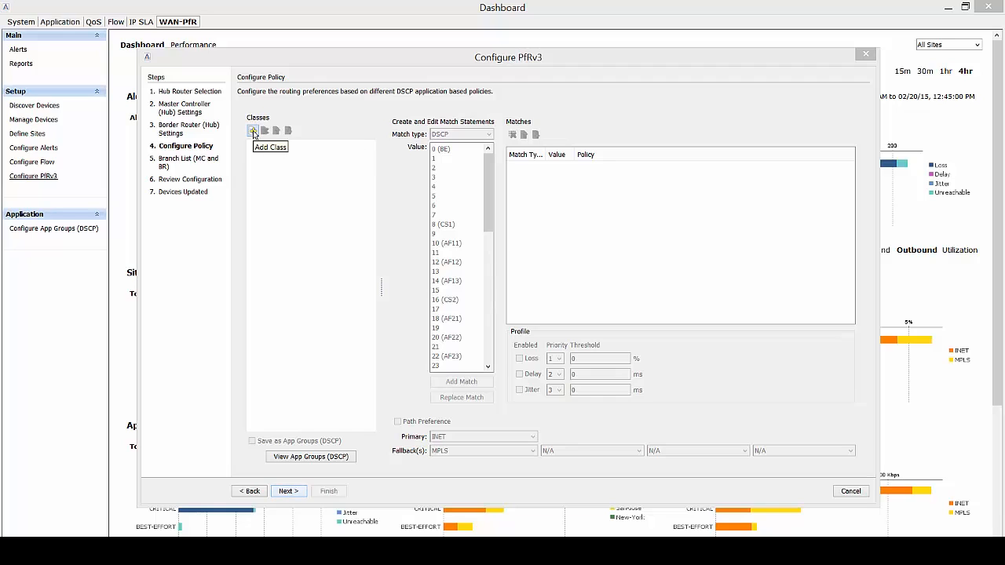
Add traffic classes VOICE-VIDEO, CRITICAL and BEST-EFFORT, keeping them in that order.
left_click(253, 131)
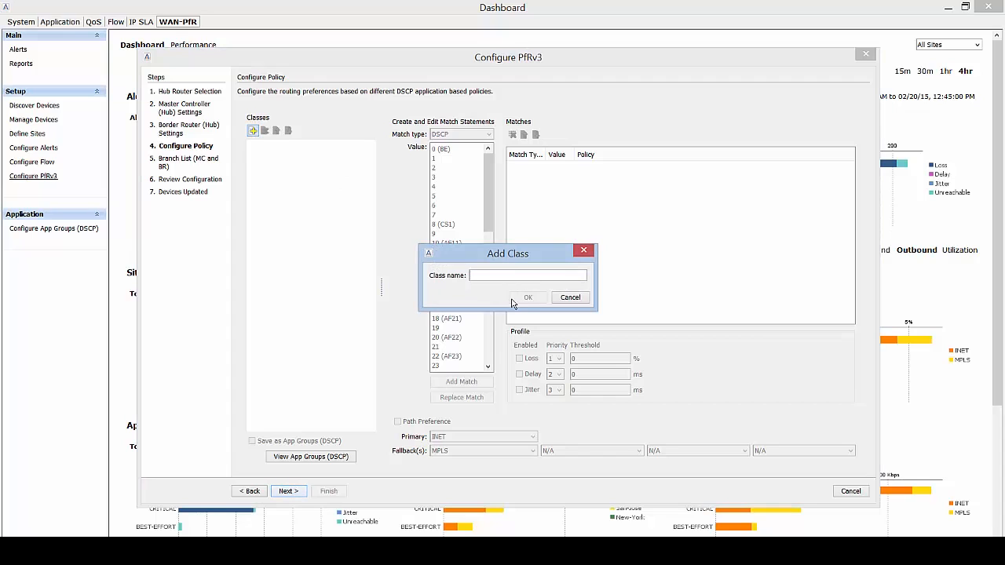
type("VOICE-VIDEO")
left_click(514, 301)
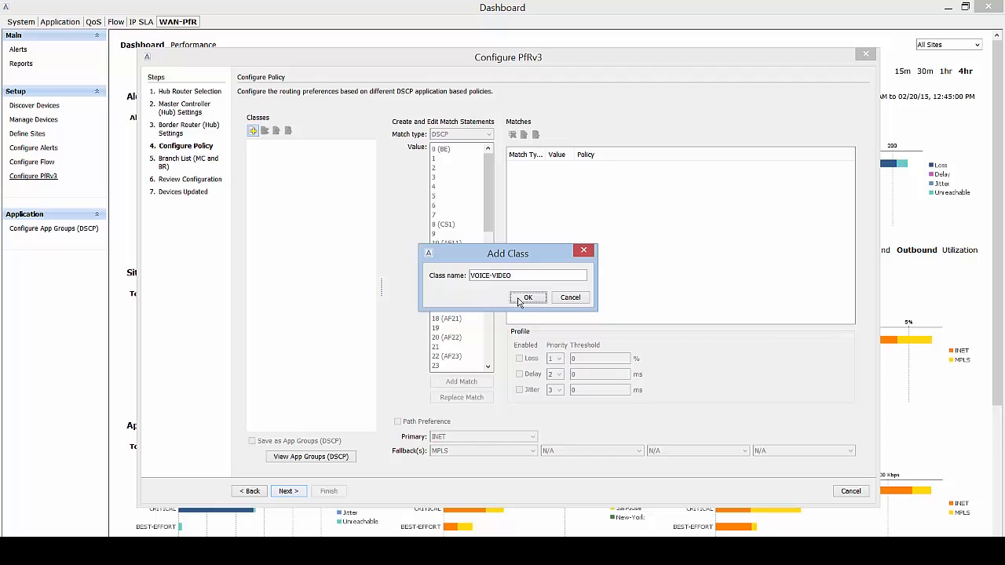
left_click(254, 131)
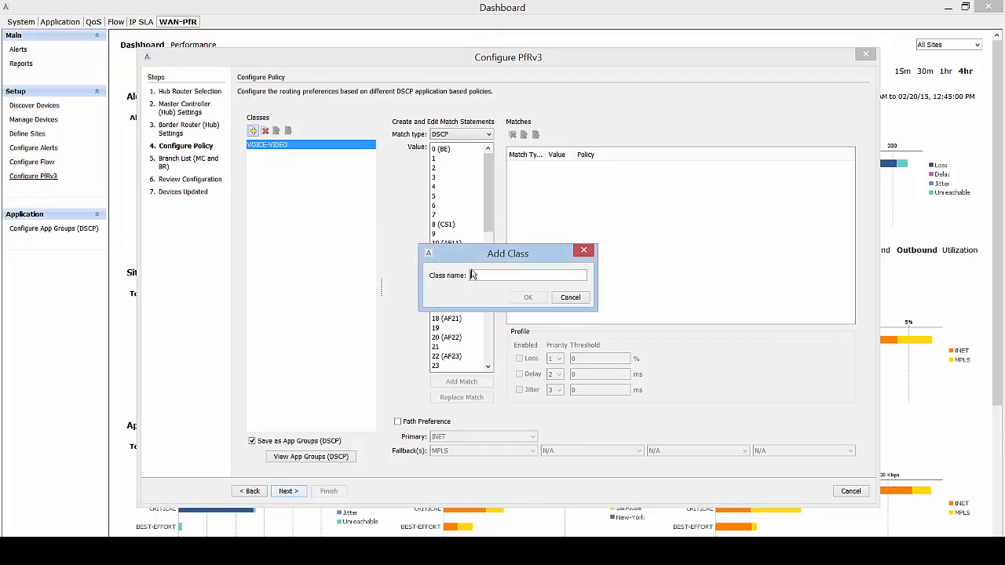
type("CRITICAL")
left_click(522, 299)
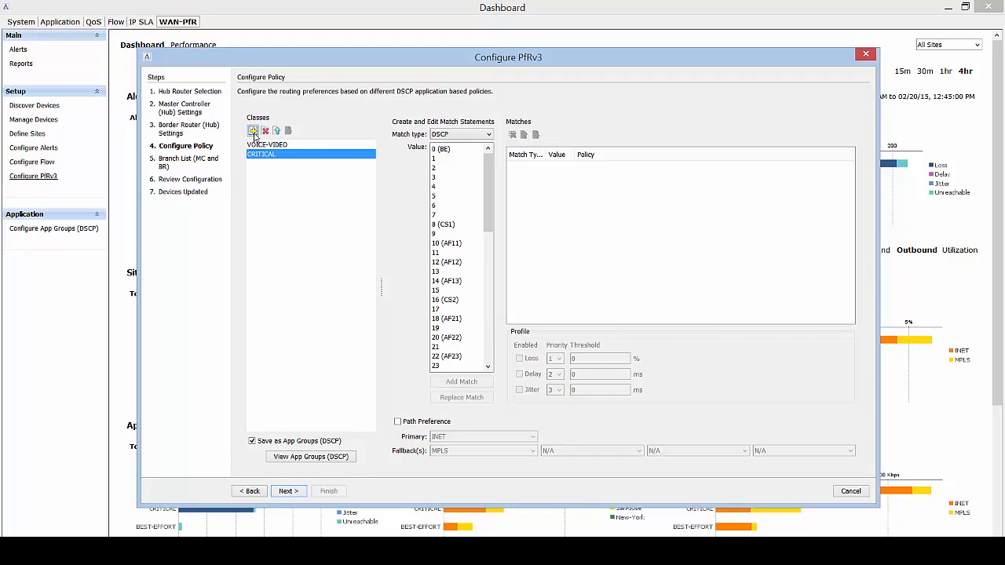
left_click(252, 132)
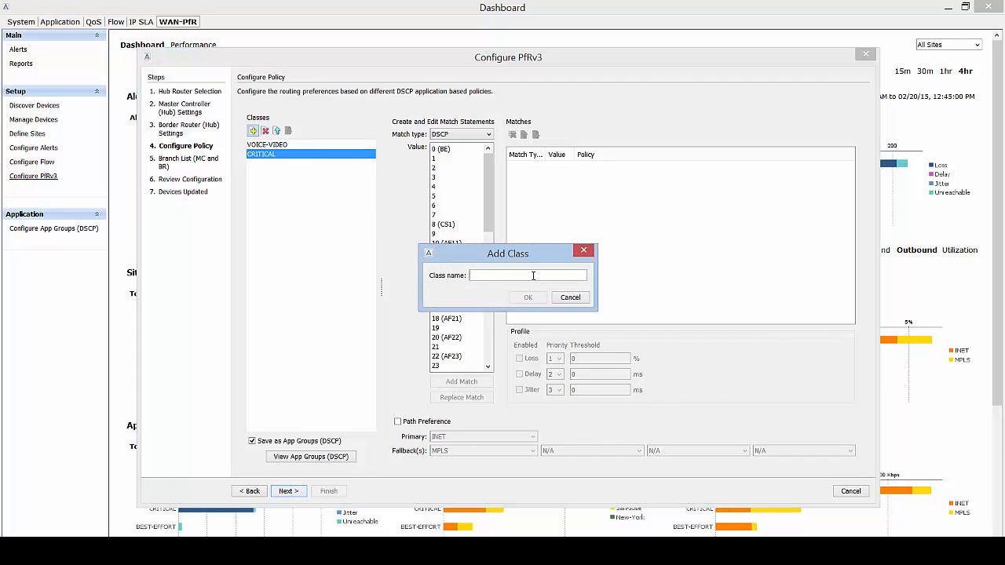
type("BEST-EFFORT")
left_click(542, 298)
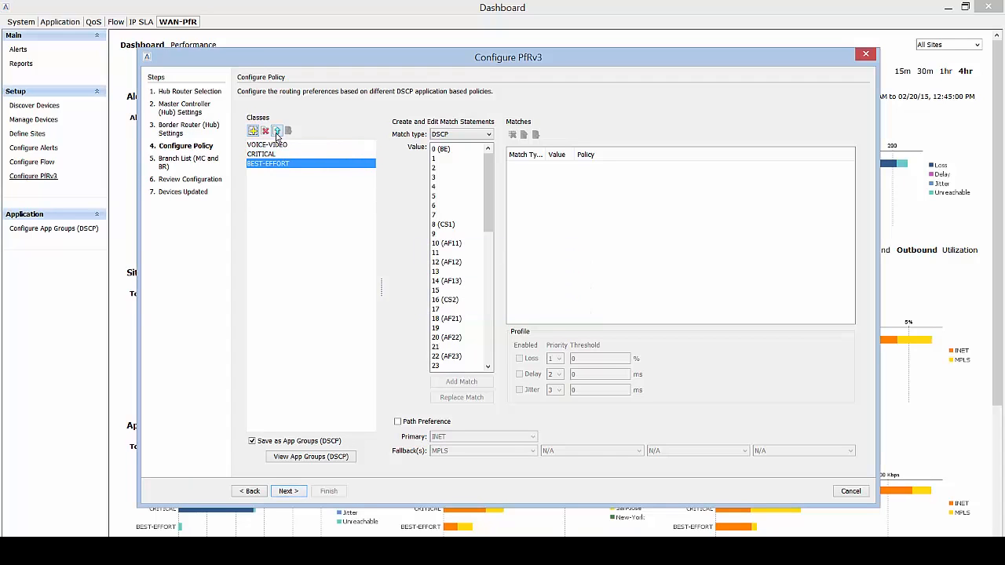
left_click(278, 132)
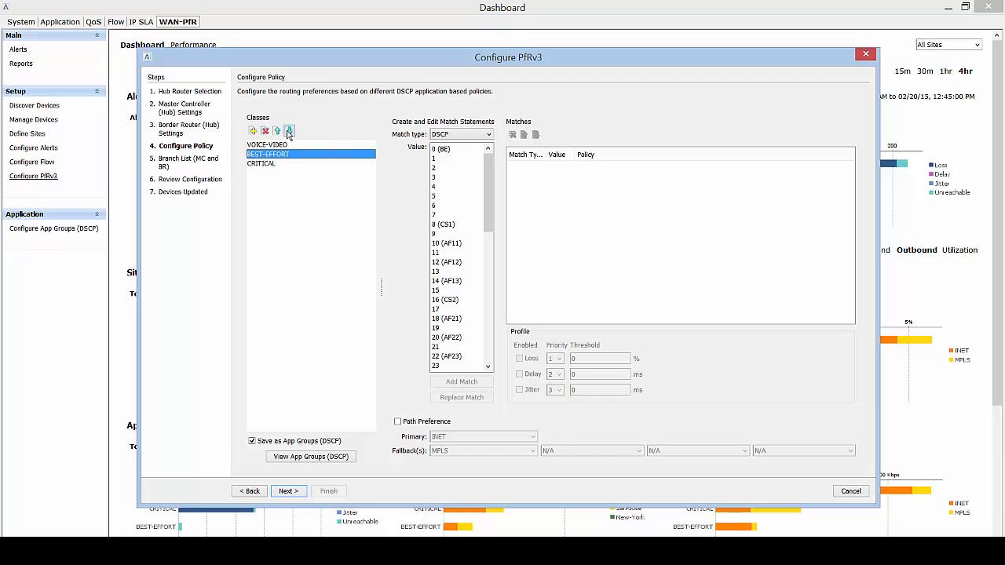
left_click(288, 131)
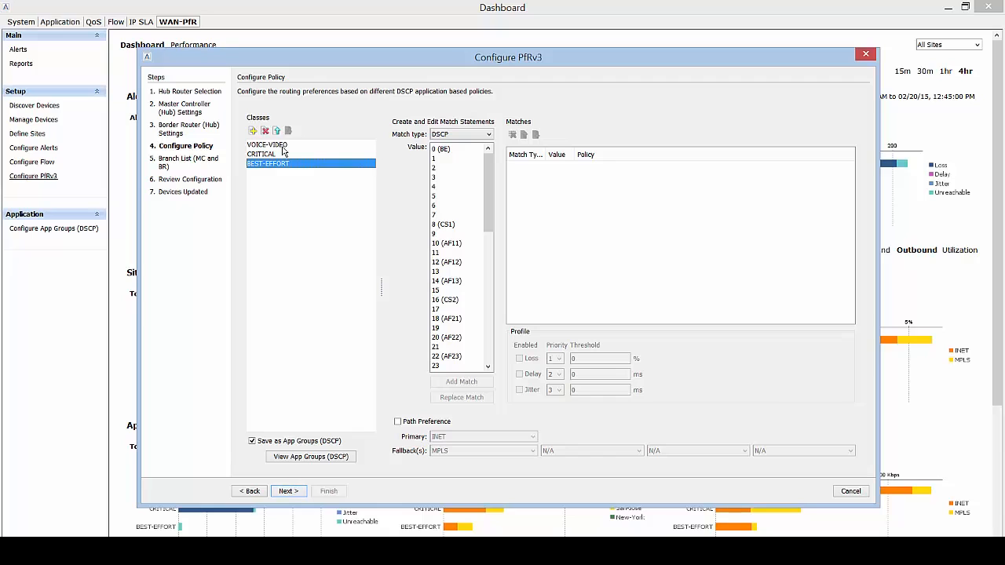
Add a DSCP 46 (EF) match to the VOICE-VIDEO class.
left_click(287, 146)
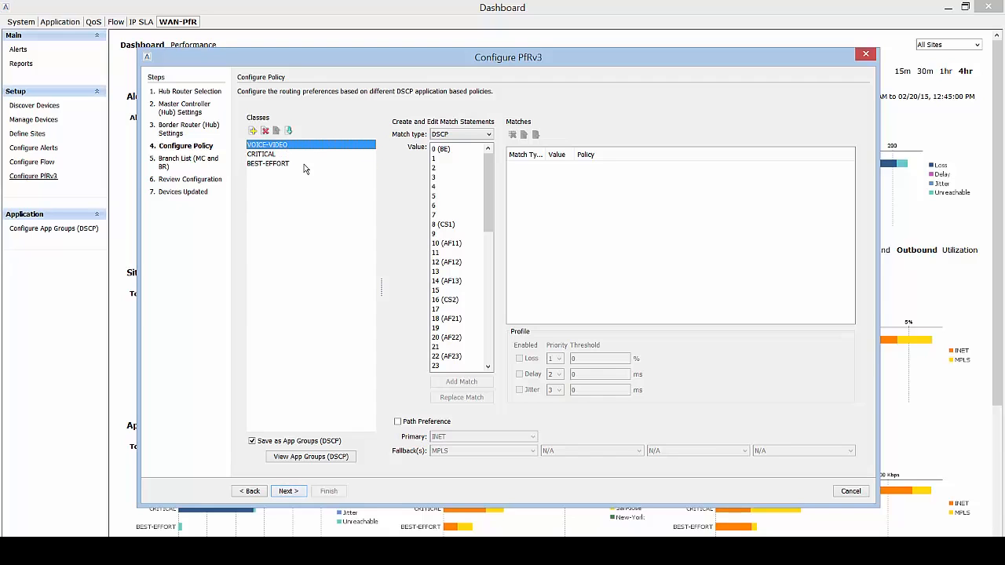
left_click(272, 156)
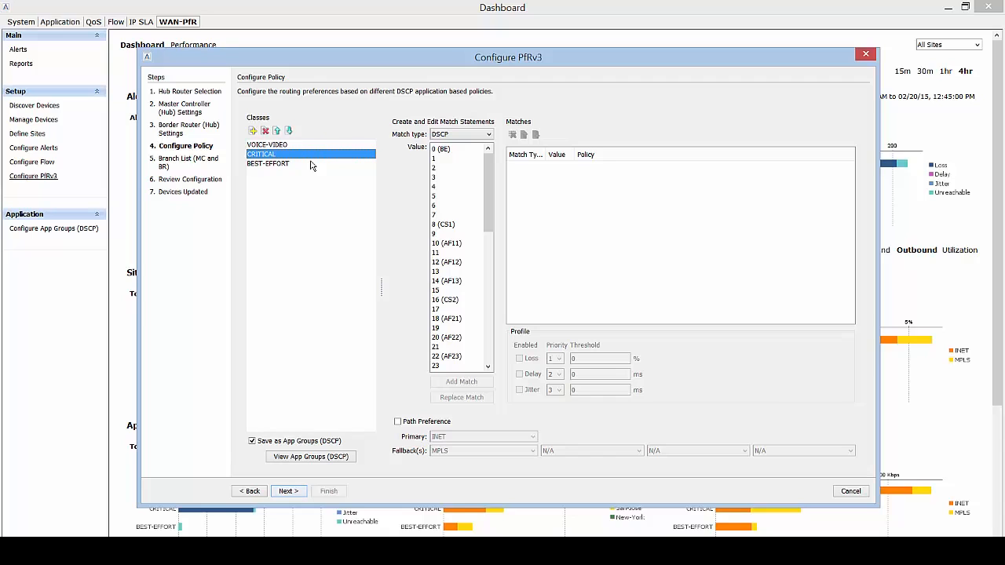
left_click(285, 168)
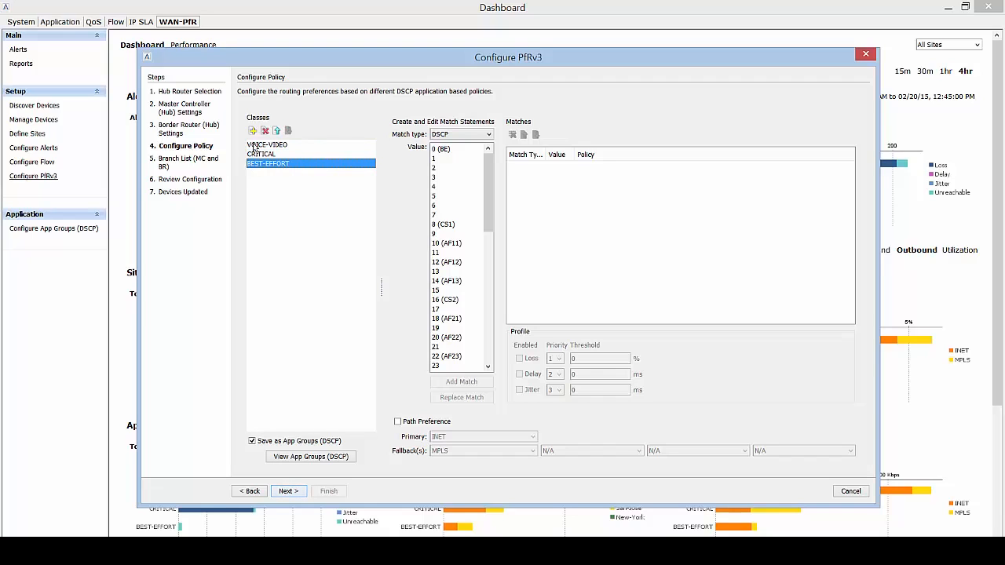
left_click(284, 147)
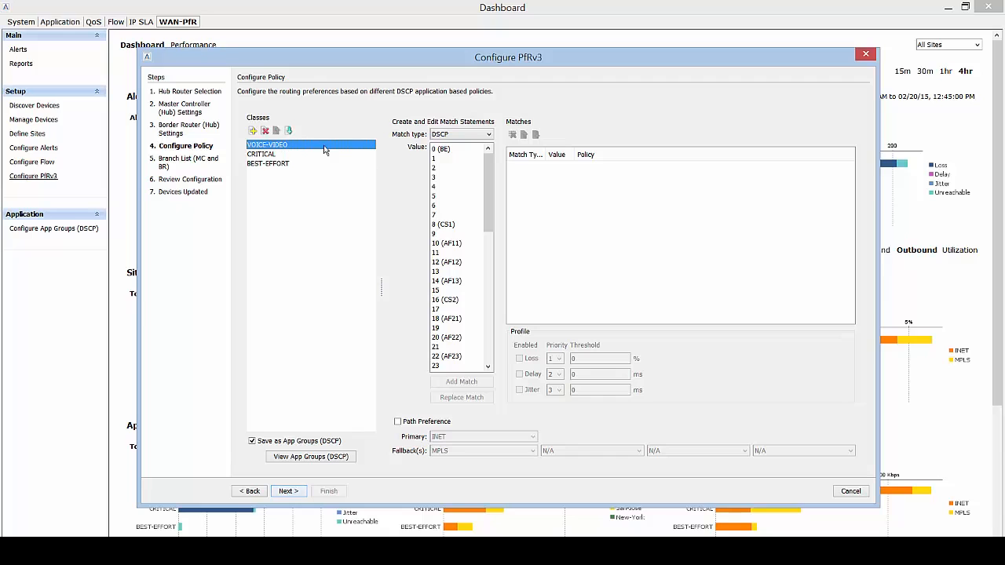
left_click_drag(488, 212, 492, 317)
left_click(438, 299)
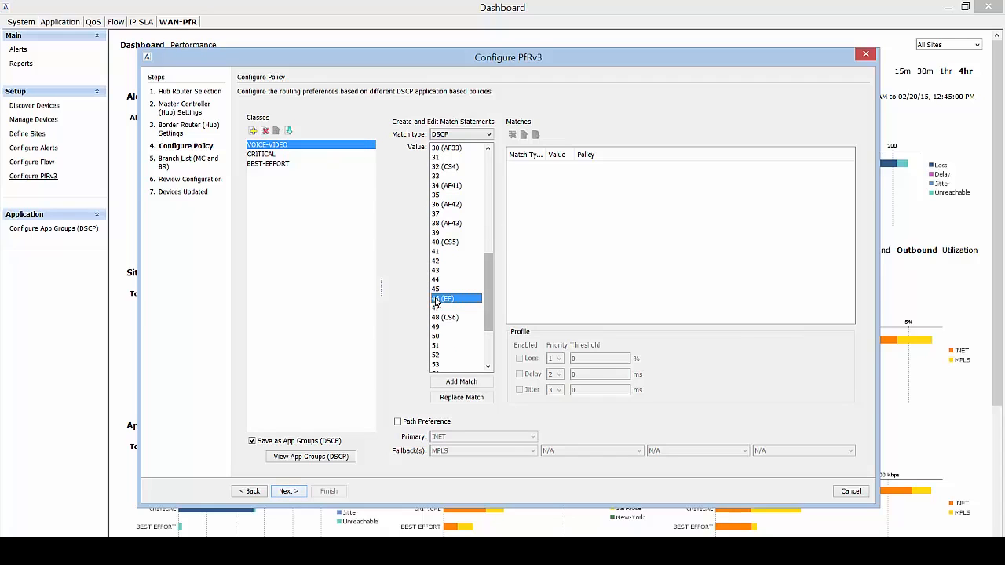
left_click(462, 383)
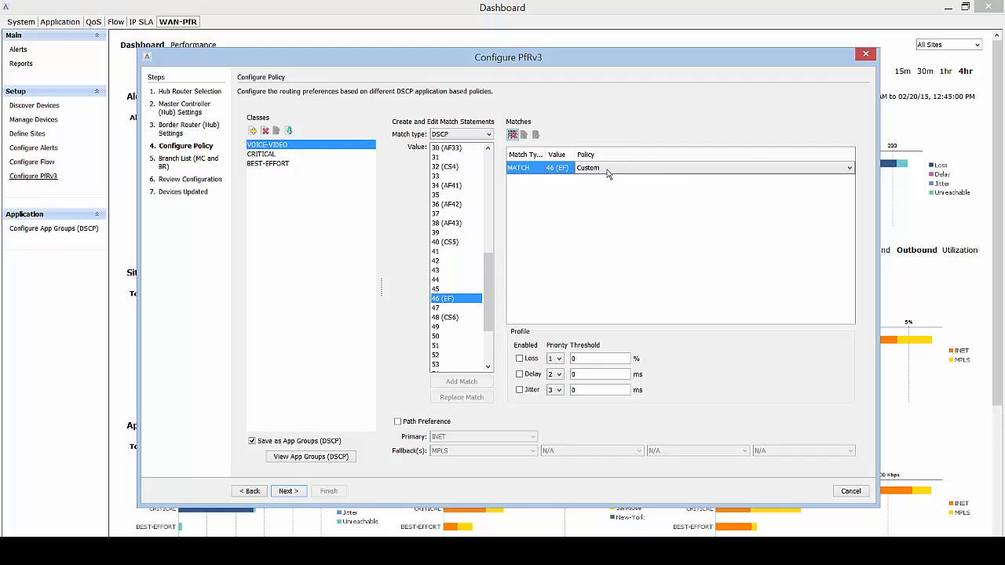
Apply the Voice Profile policy to the 46 (EF) match, leaving the loss threshold off.
left_click(519, 359)
type("50")
left_click(520, 359)
left_click(669, 173)
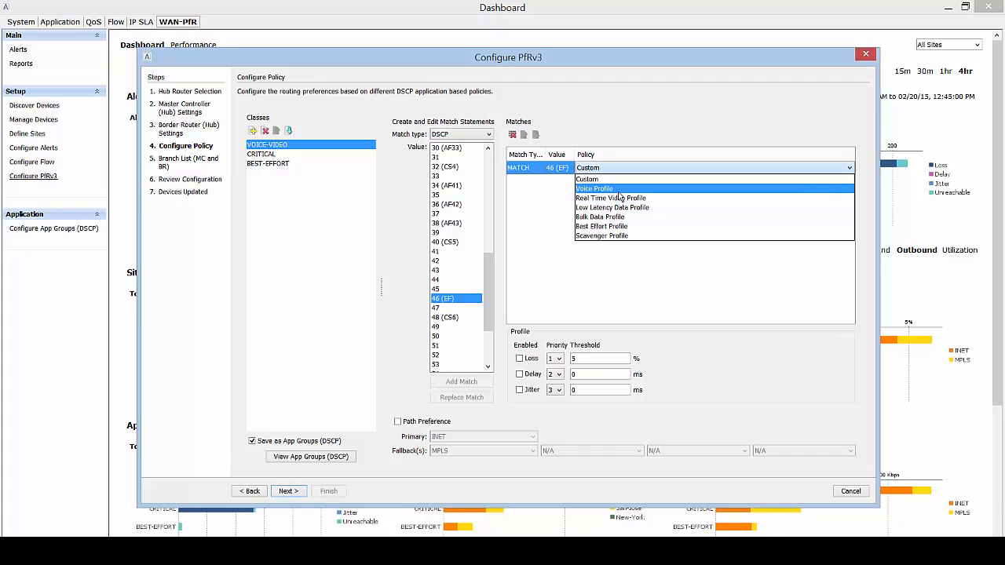
left_click(618, 192)
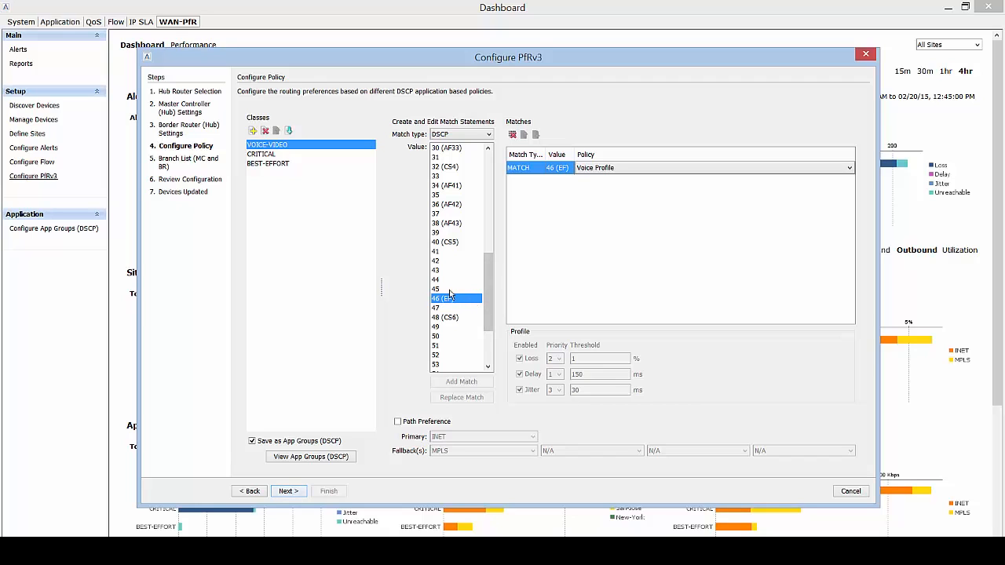
Add DSCP 45 to VOICE-VIDEO and enable path preference with MPLS primary, INET fallback.
left_click(450, 290)
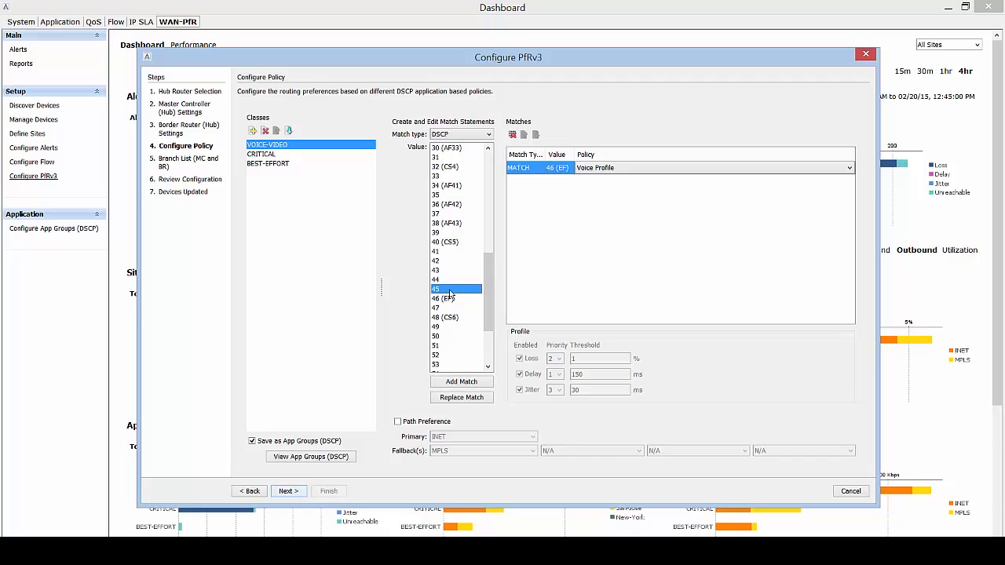
left_click(469, 382)
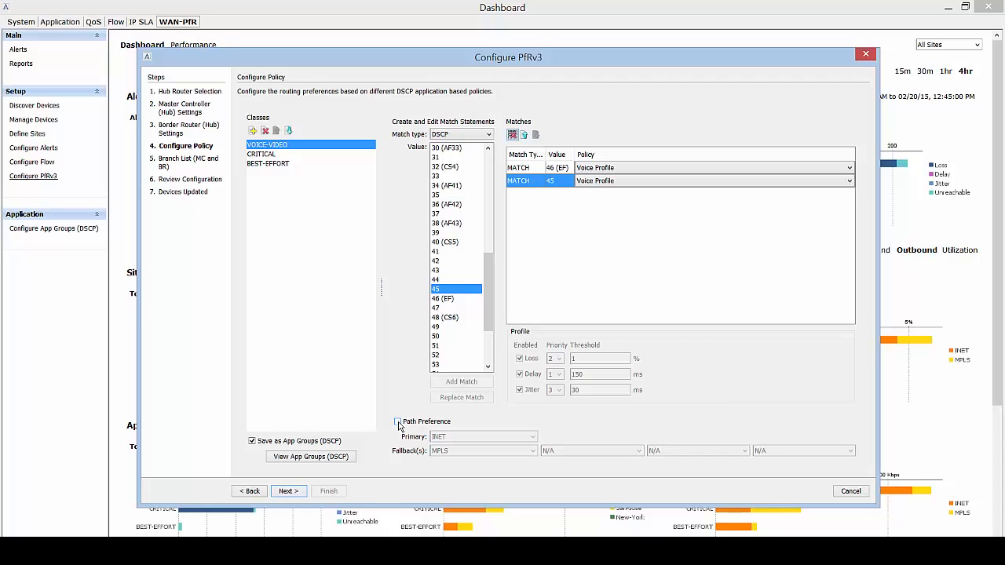
left_click(398, 422)
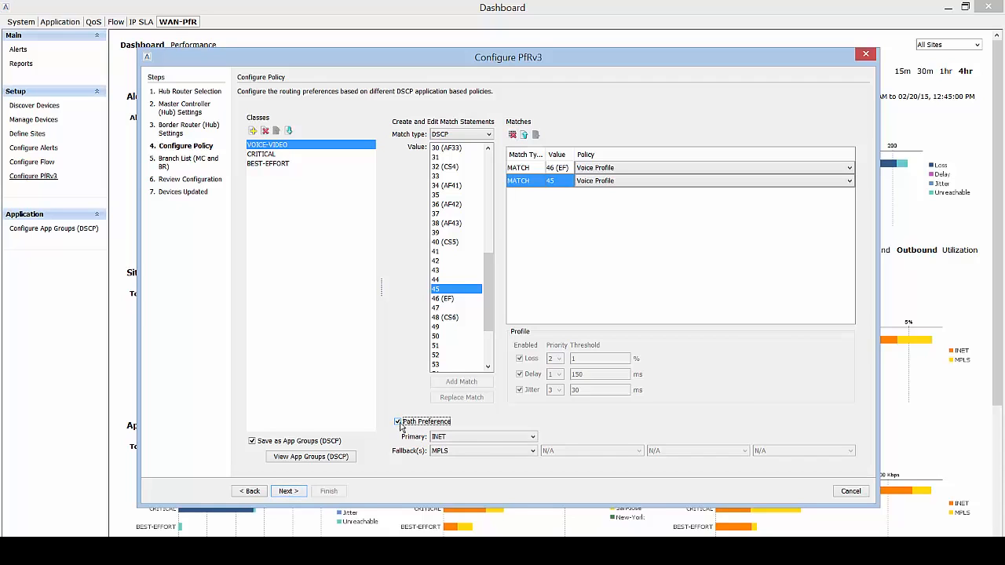
left_click(485, 438)
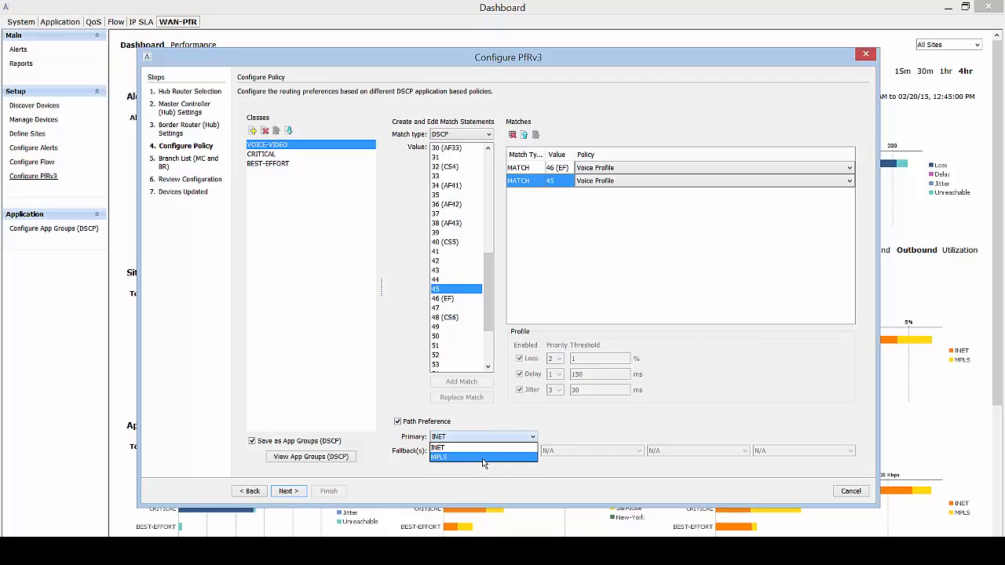
left_click(482, 459)
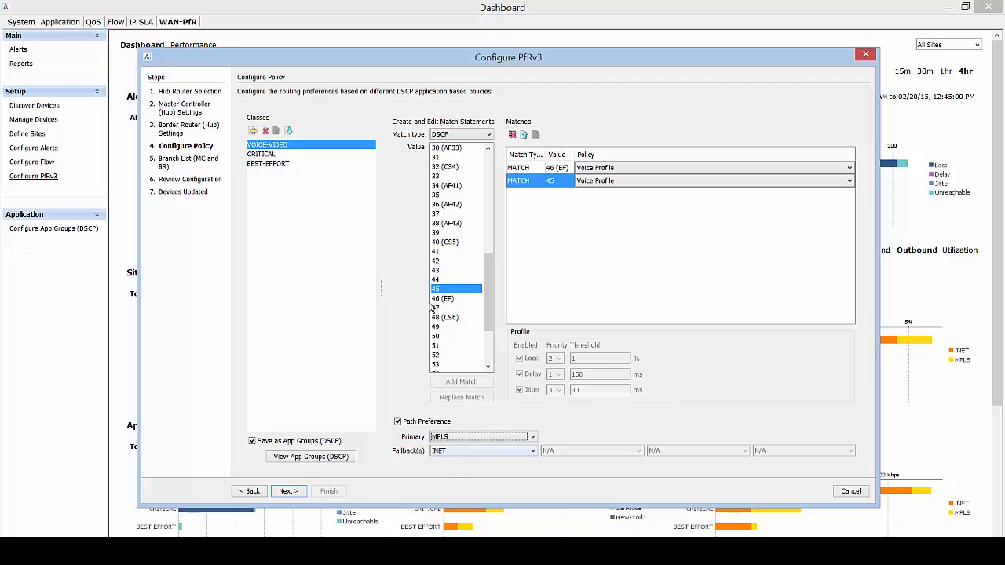
Give CRITICAL a DSCP 26 (AF31) match using the Low Latency Data Profile.
left_click(281, 154)
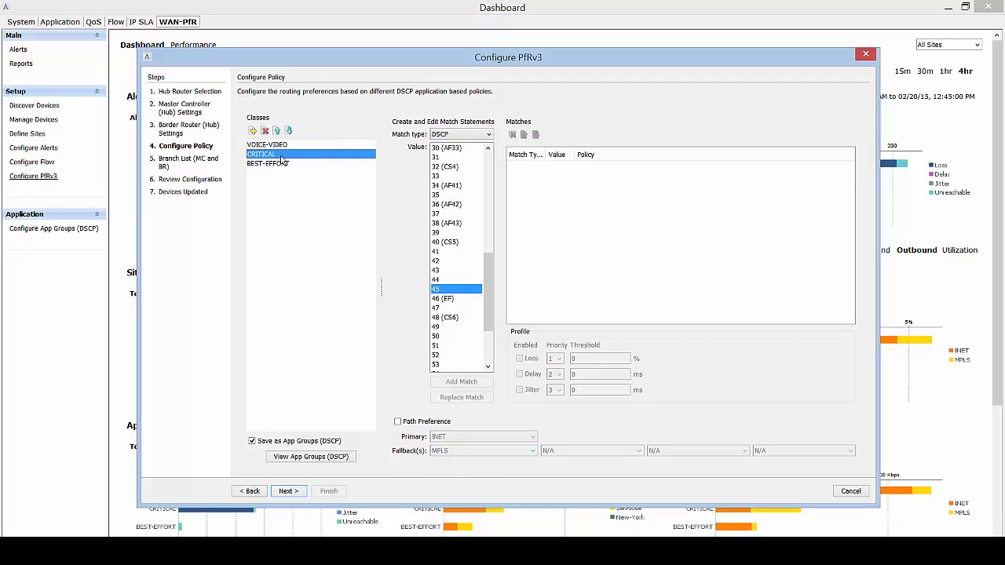
scroll(491, 279, "up", 4)
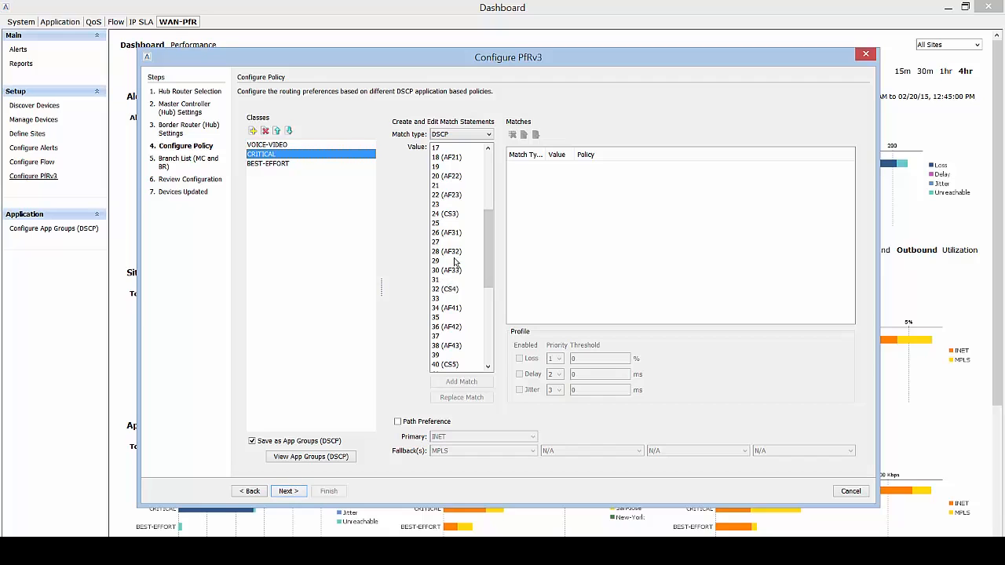
left_click(459, 236)
left_click(463, 383)
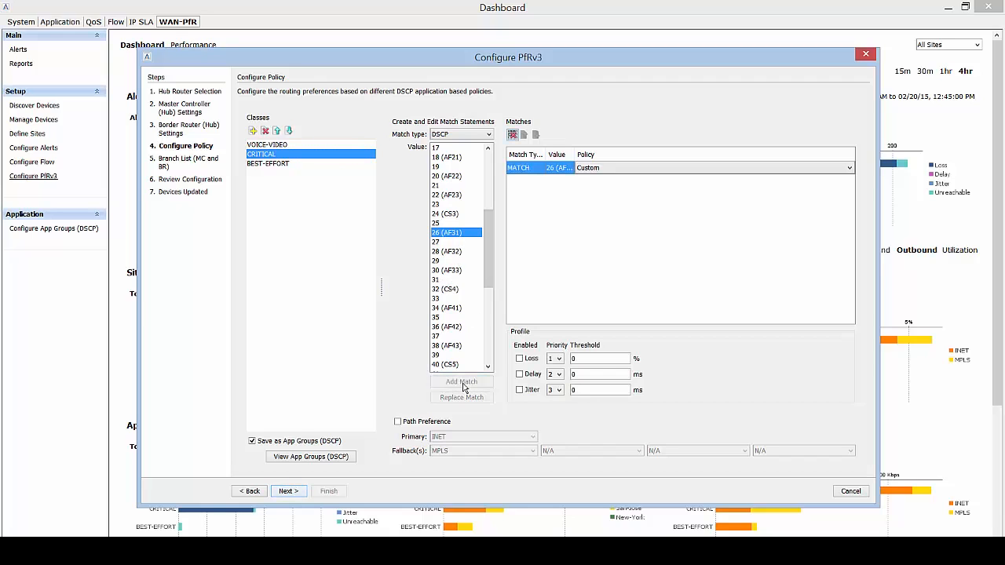
left_click(619, 170)
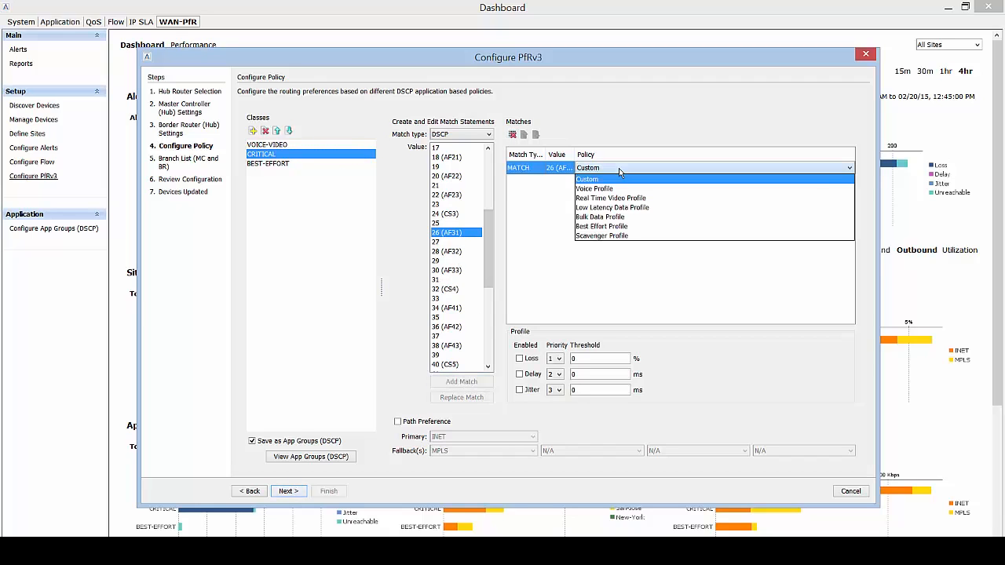
left_click(624, 209)
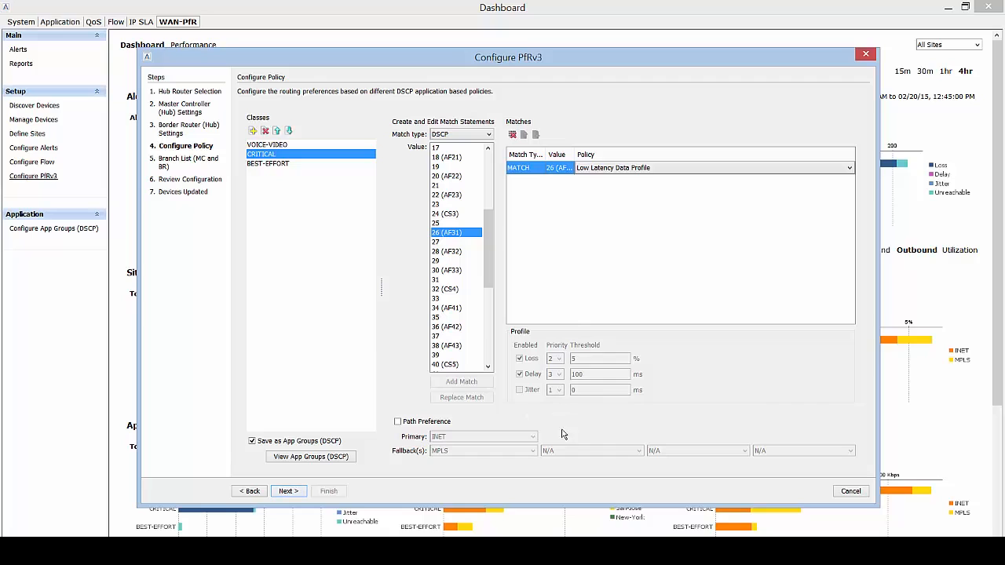
Enable path preference for CRITICAL with MPLS as primary and INET as fallback.
left_click(398, 423)
left_click(463, 436)
left_click(462, 456)
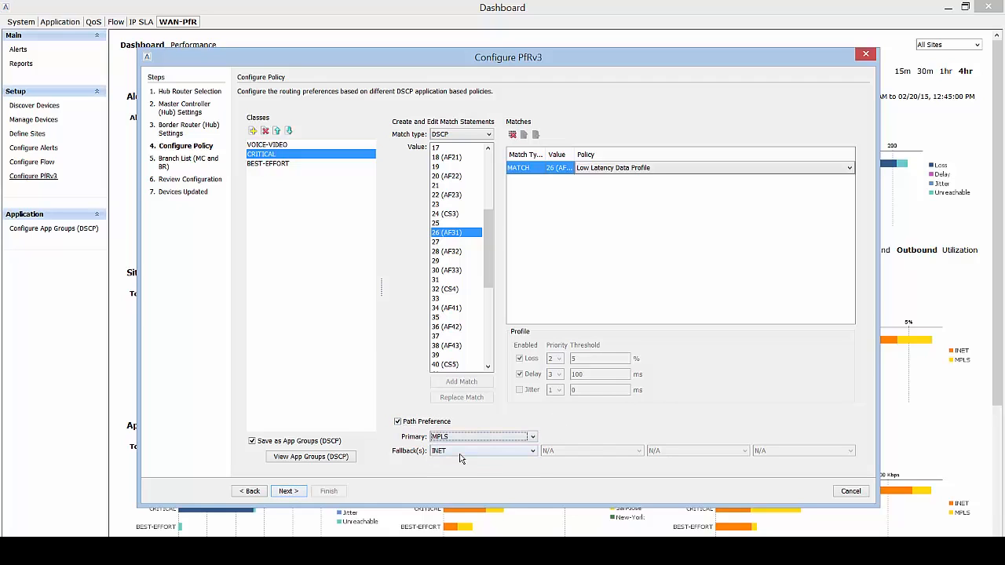
left_click(268, 163)
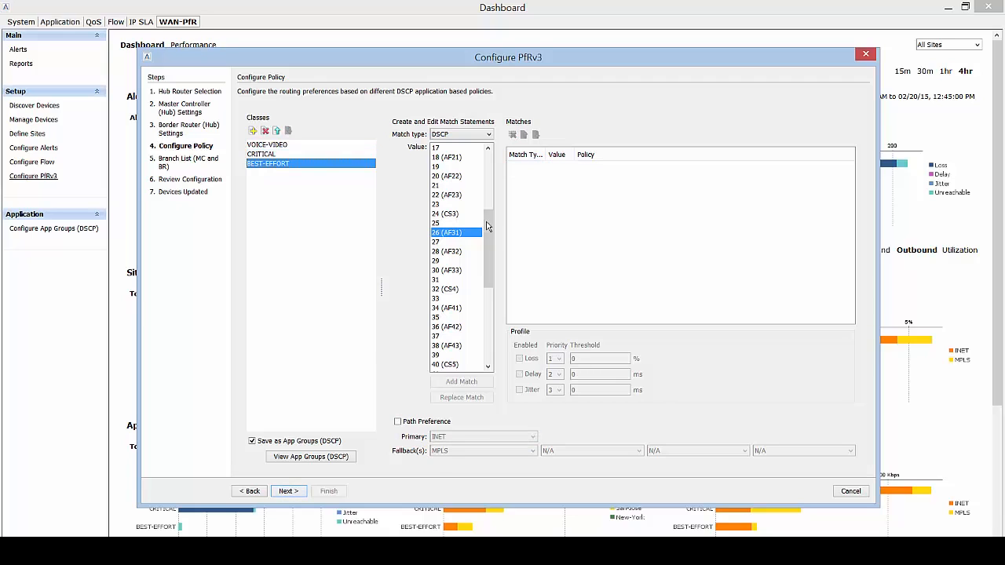
Add a 0 (BE) DSCP match to BEST-EFFORT and assign it the Best Effort Profile policy.
left_click_drag(488, 226, 487, 167)
left_click(458, 149)
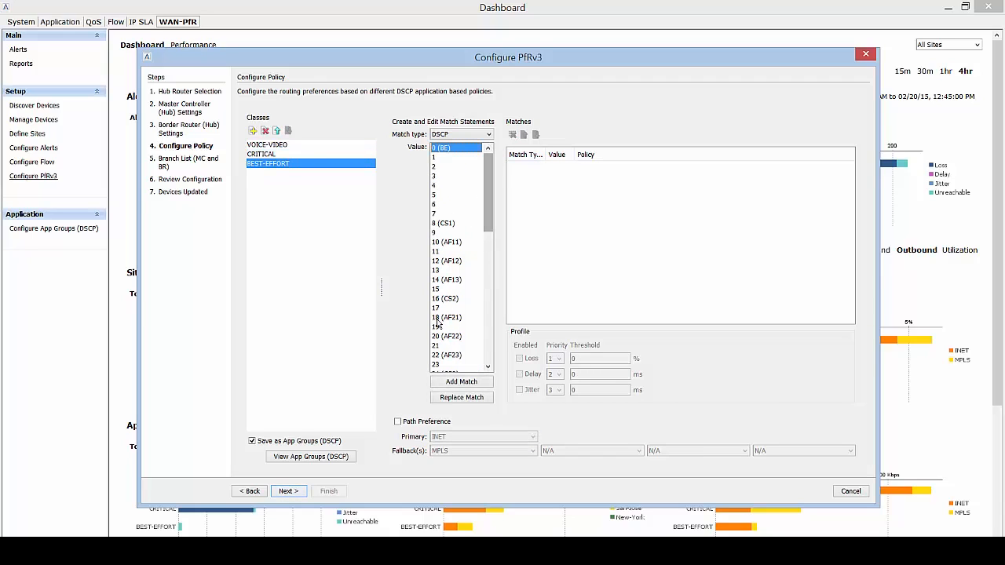
left_click(461, 383)
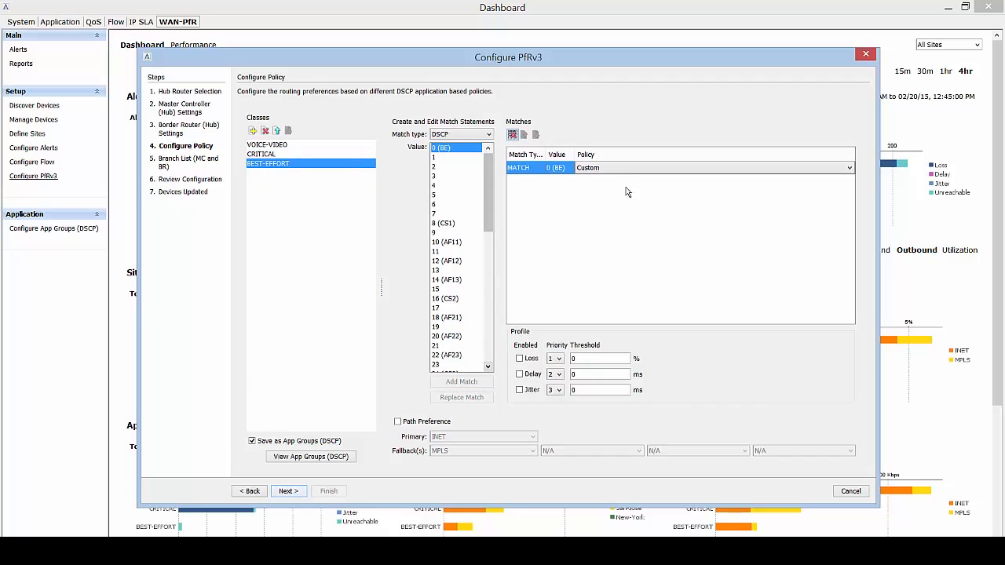
left_click(630, 170)
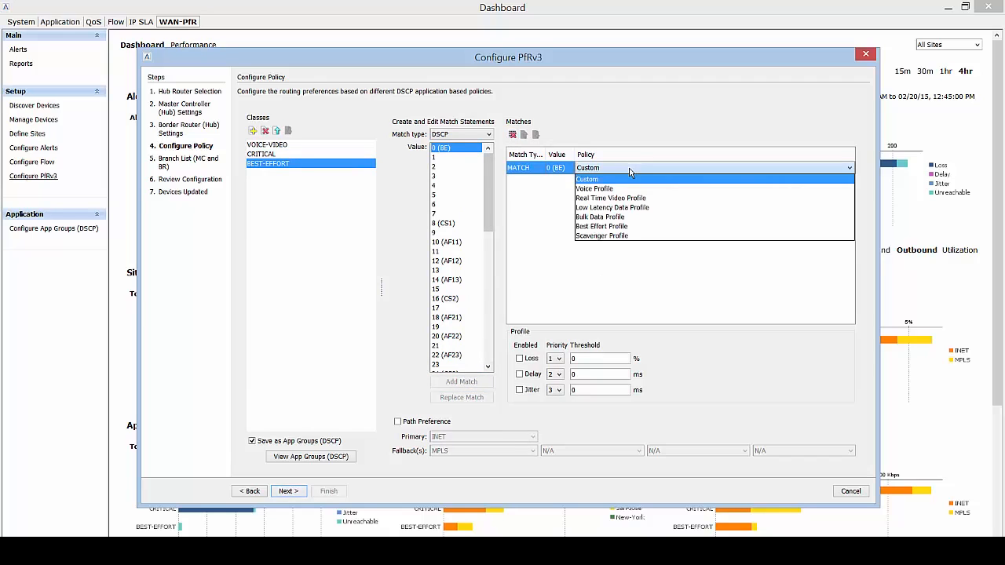
left_click(601, 227)
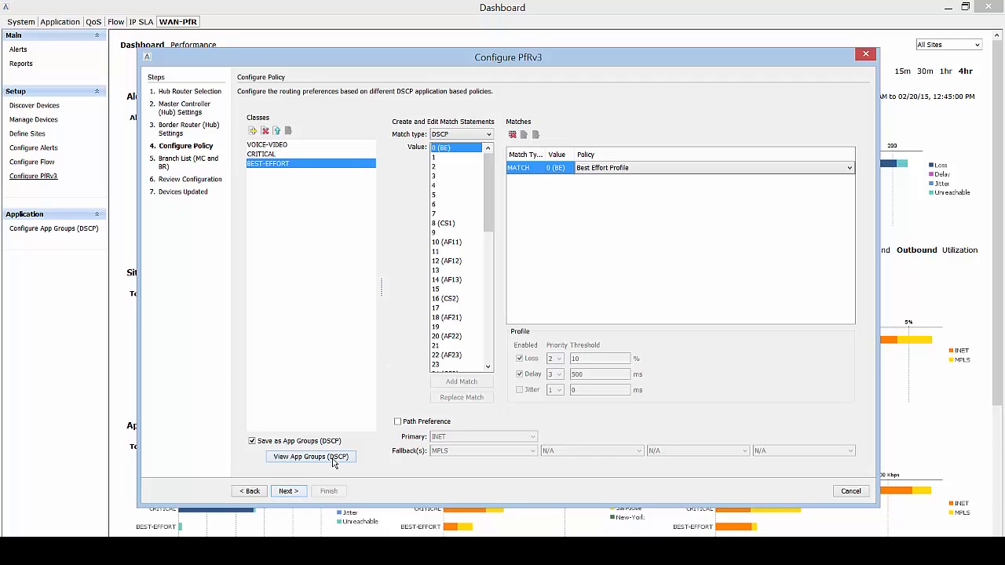
Continue past the policy step, accepting the app group override warning, to reach Branch List (MC and BR).
left_click(288, 490)
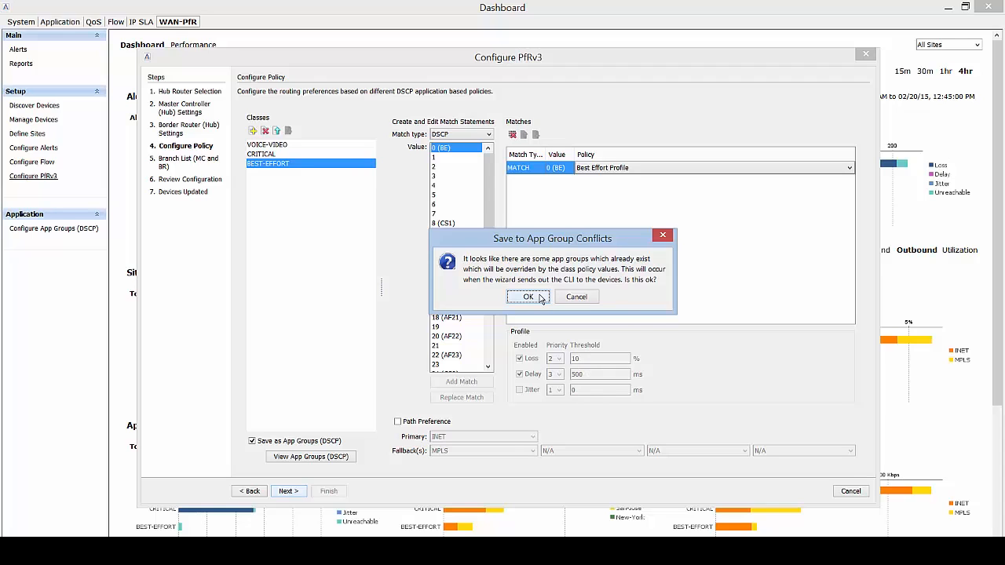
left_click(528, 297)
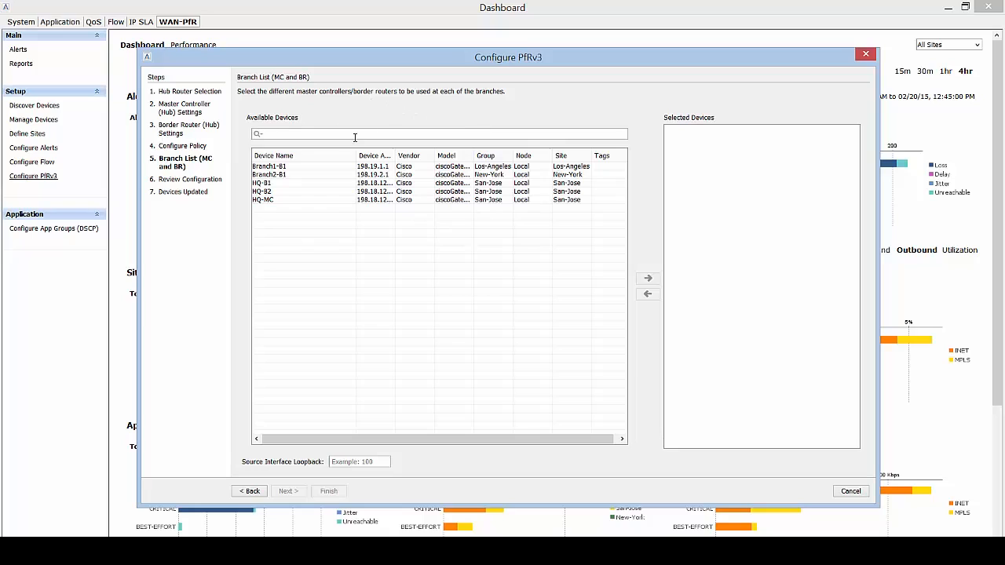
Add Branch1-B1 and Branch2-B1 as branch routers using source interface Loopback 0.
type("BRANCH")
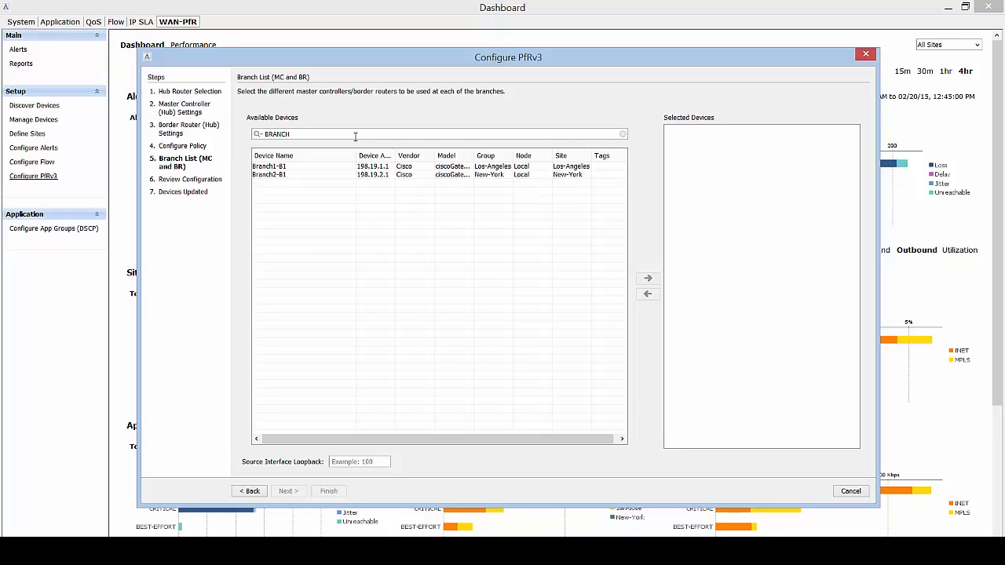
left_click(338, 166)
left_click(340, 174, "shift")
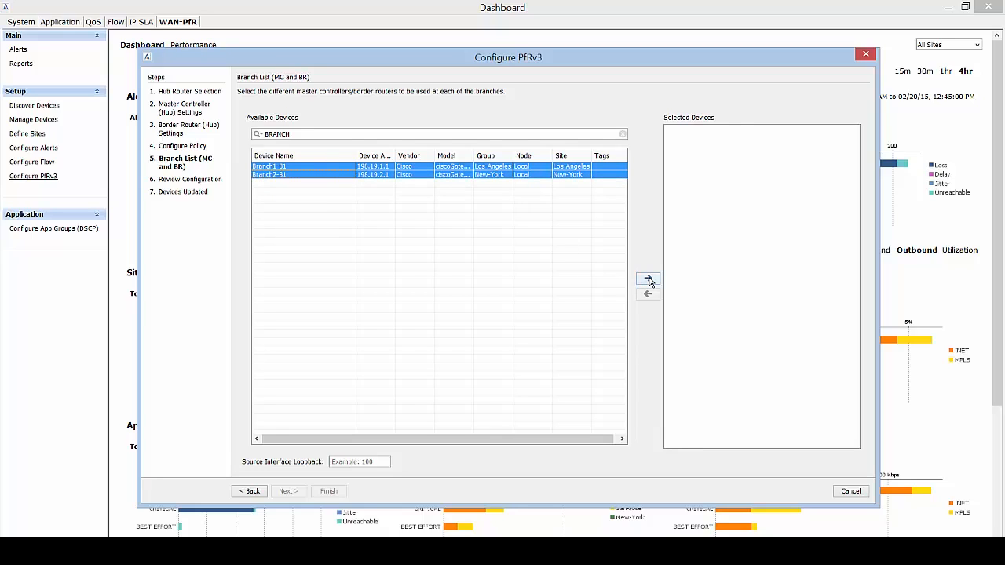
left_click(648, 279)
left_click(361, 461)
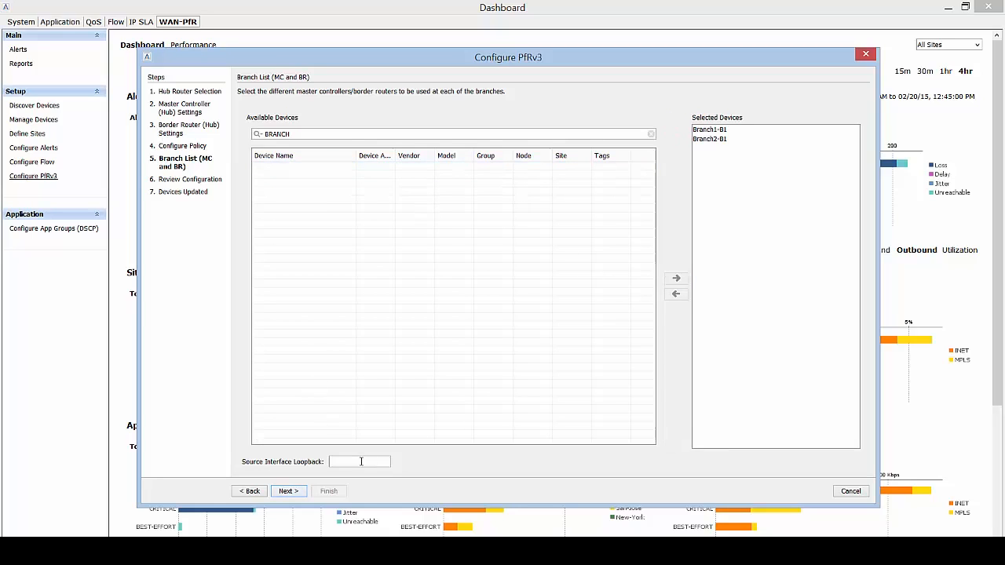
type("0")
left_click(288, 491)
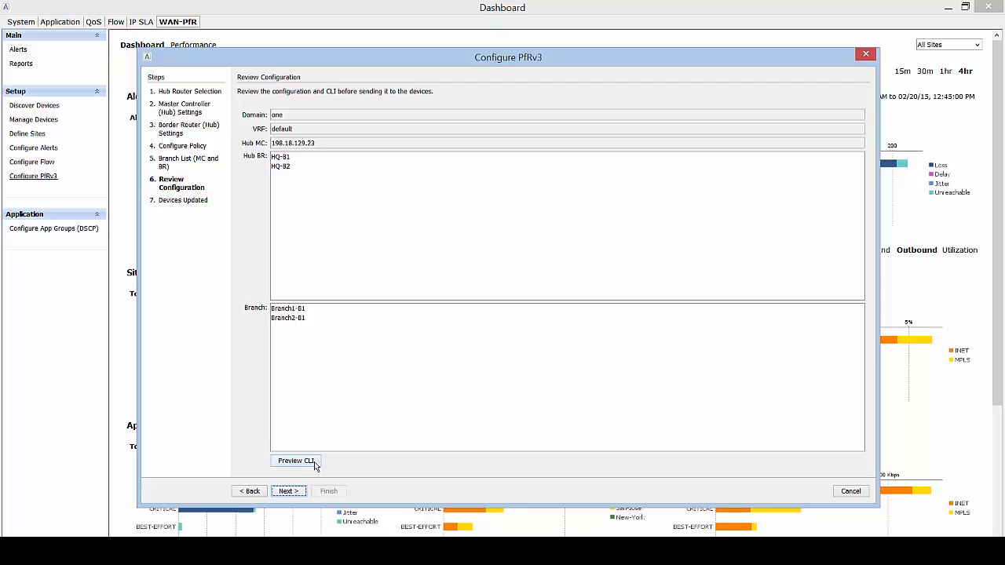
Preview the generated CLI in an enlarged viewer, checking HQ-B1 and Branch1-B1 configurations.
left_click(314, 465)
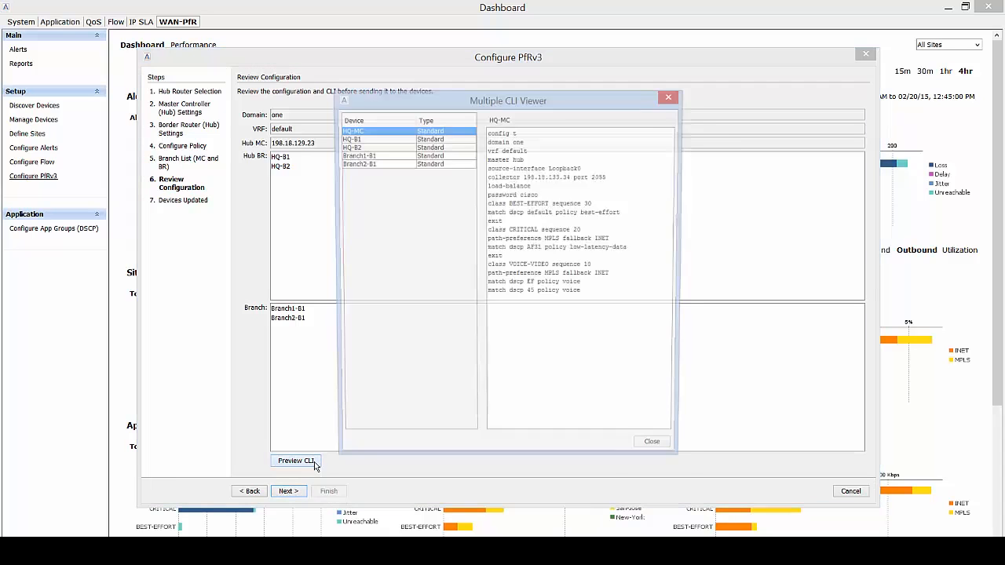
left_click_drag(487, 96, 423, 46)
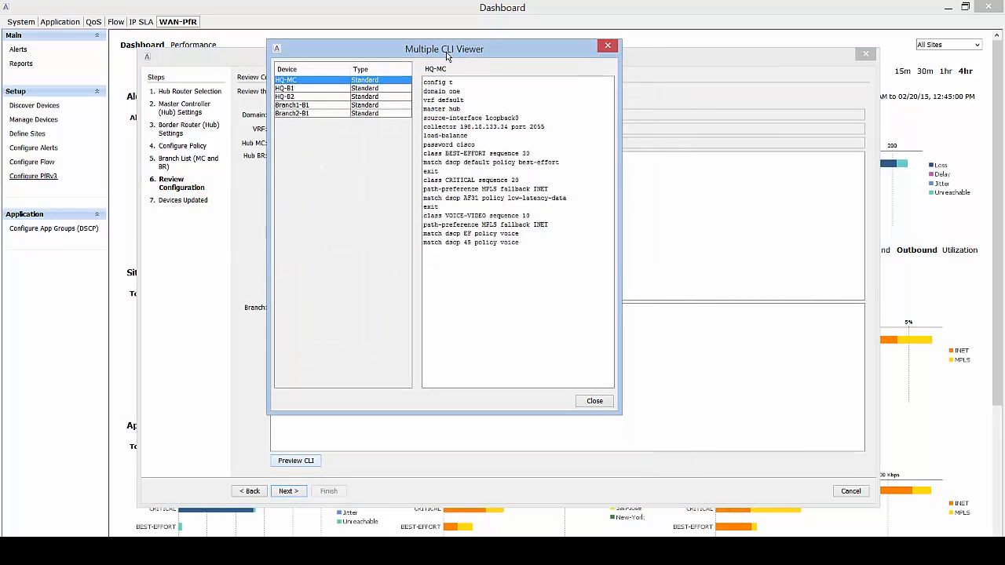
left_click_drag(617, 411, 666, 463)
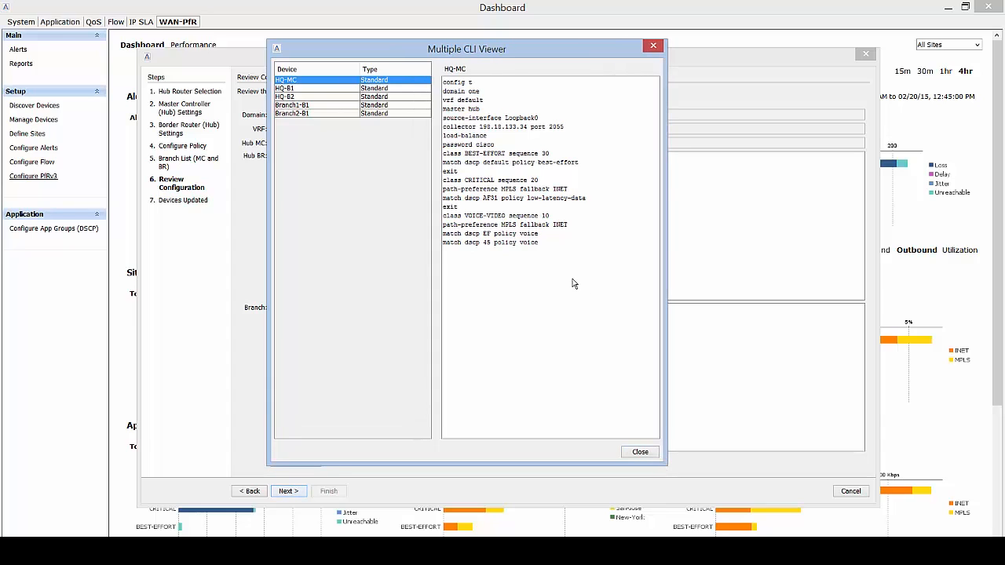
left_click(330, 93)
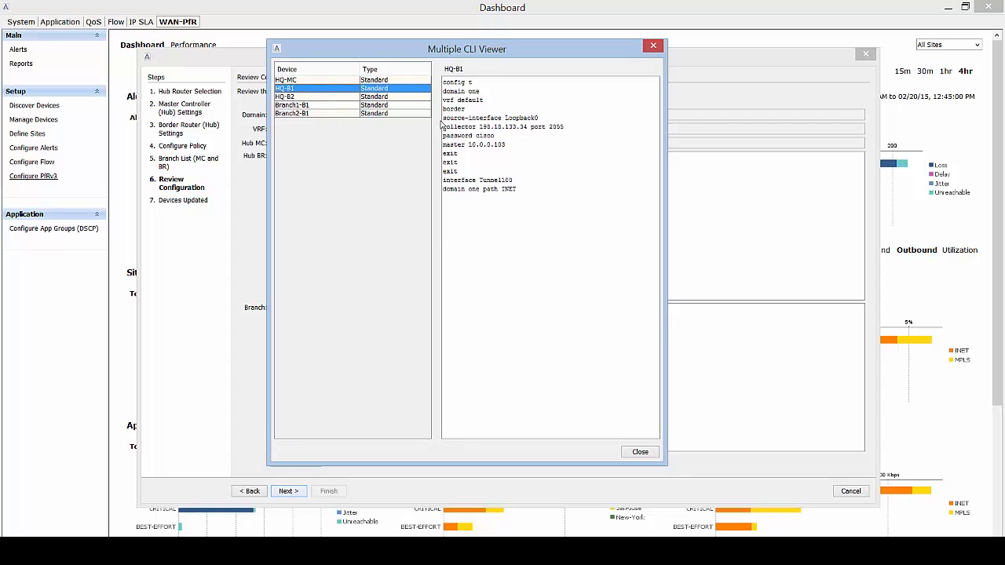
left_click(306, 105)
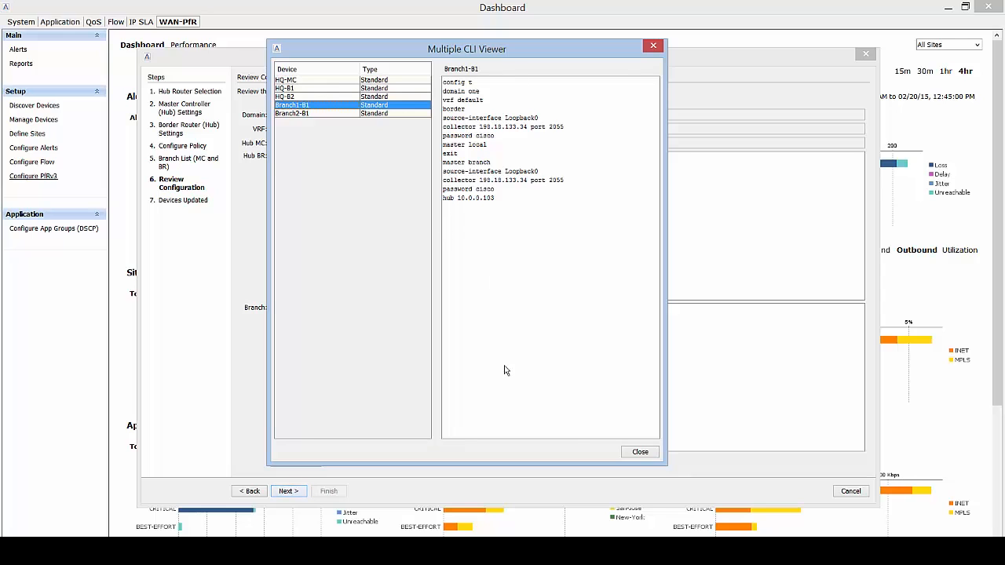
Push the PfRv3 CLI to HQ-MC, HQ-B1, HQ-B2, Branch1-B1 and Branch2-B1, then close the wizard.
left_click(639, 453)
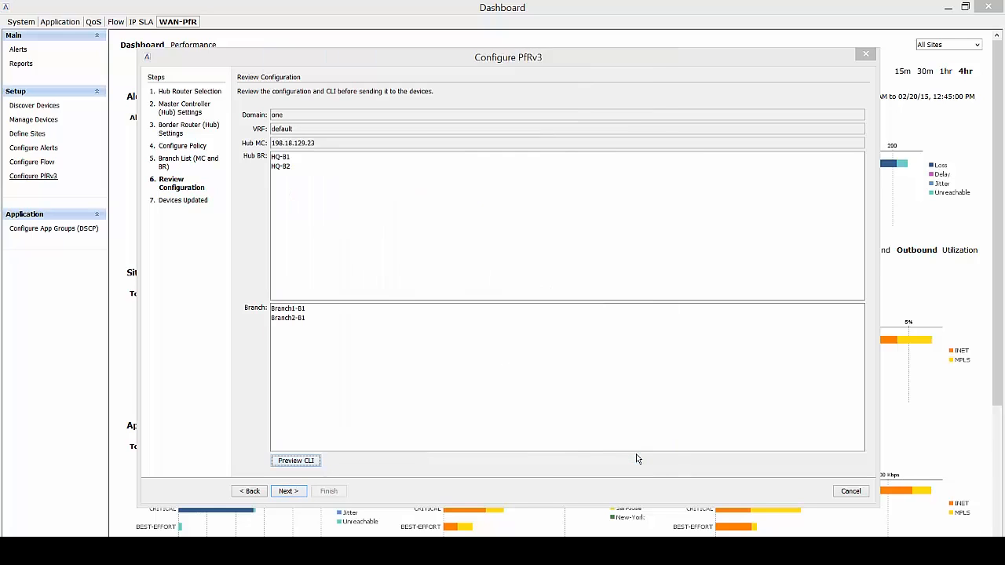
left_click(292, 492)
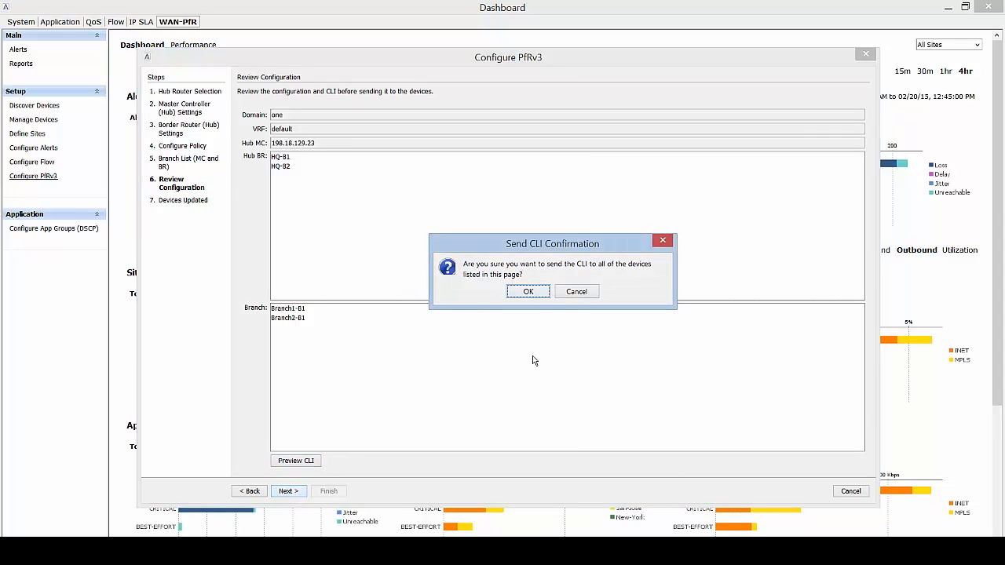
left_click(528, 293)
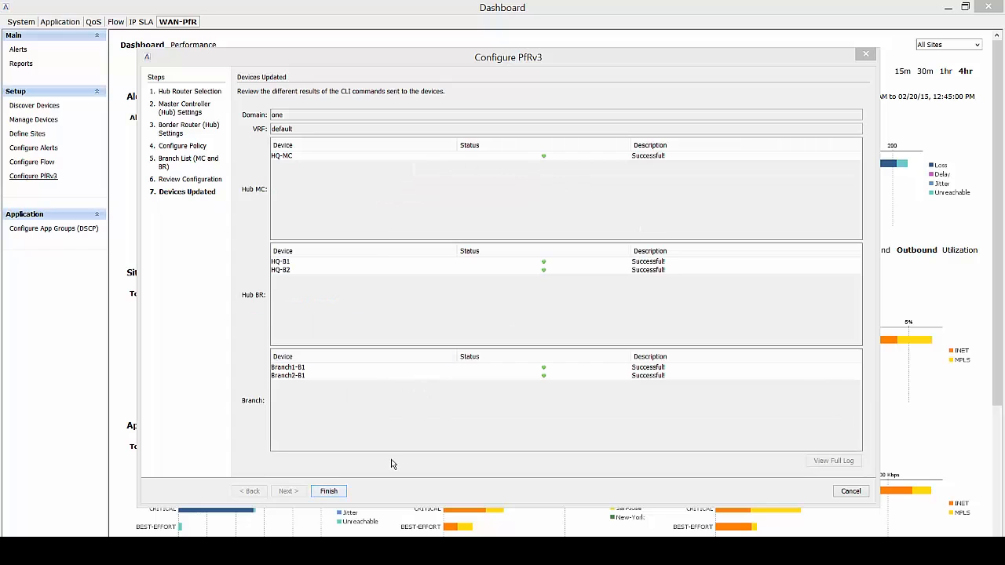
left_click(328, 491)
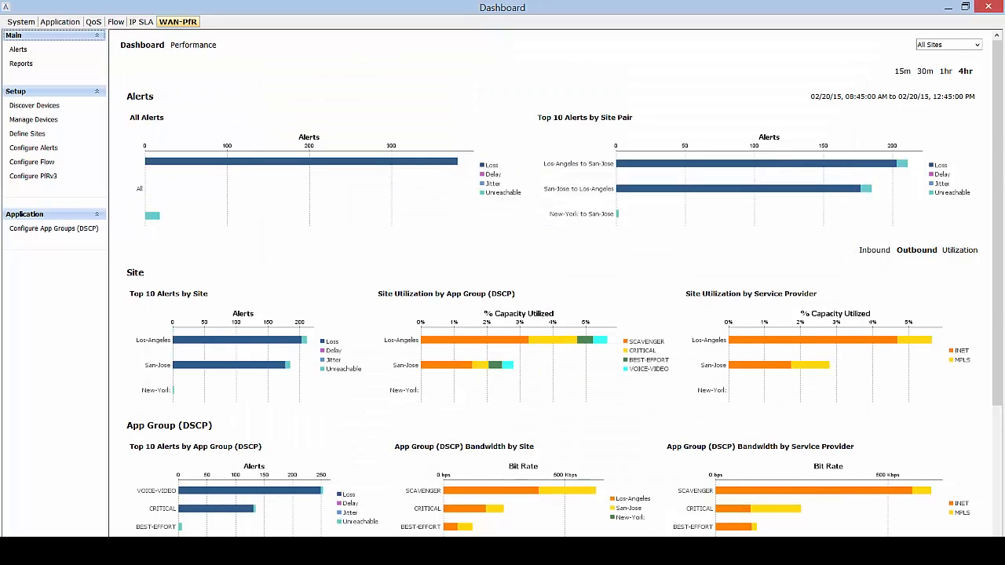
Bring the LiveAction topology map window back into view.
mouse_move(259, 550)
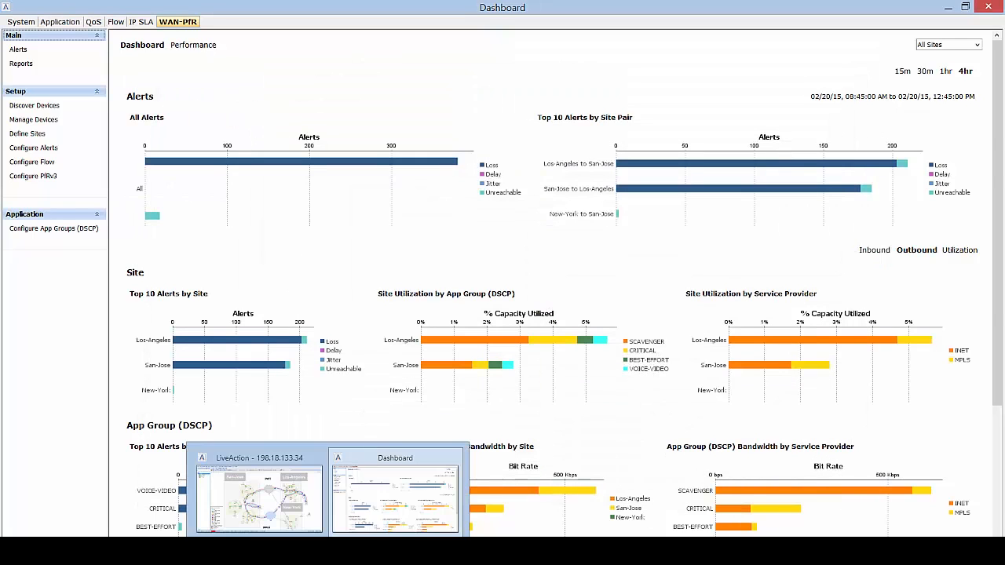
left_click(313, 491)
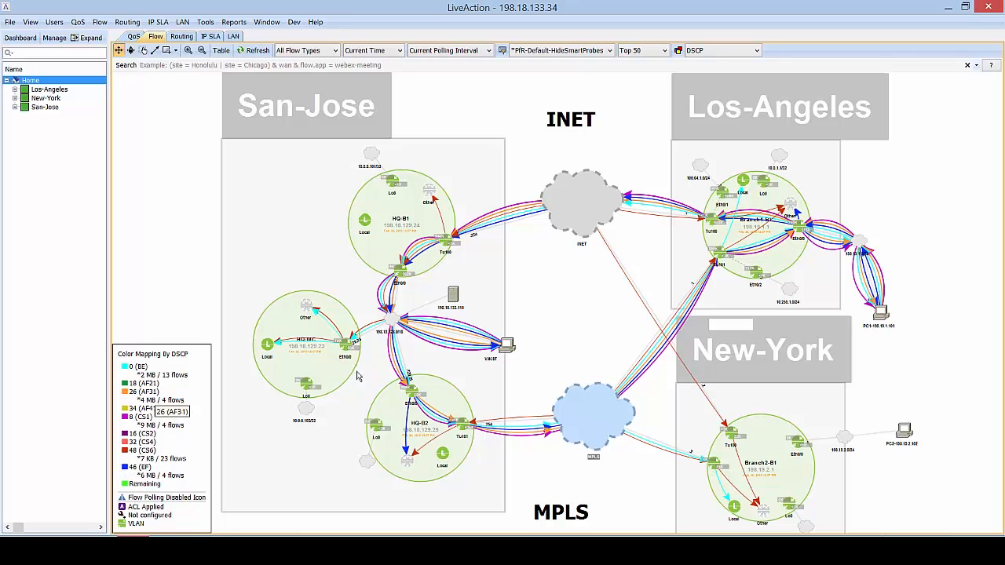
Move the INET cloud higher and the MPLS cloud lower on the topology map.
left_click_drag(560, 202, 581, 198)
left_click_drag(577, 403, 594, 445)
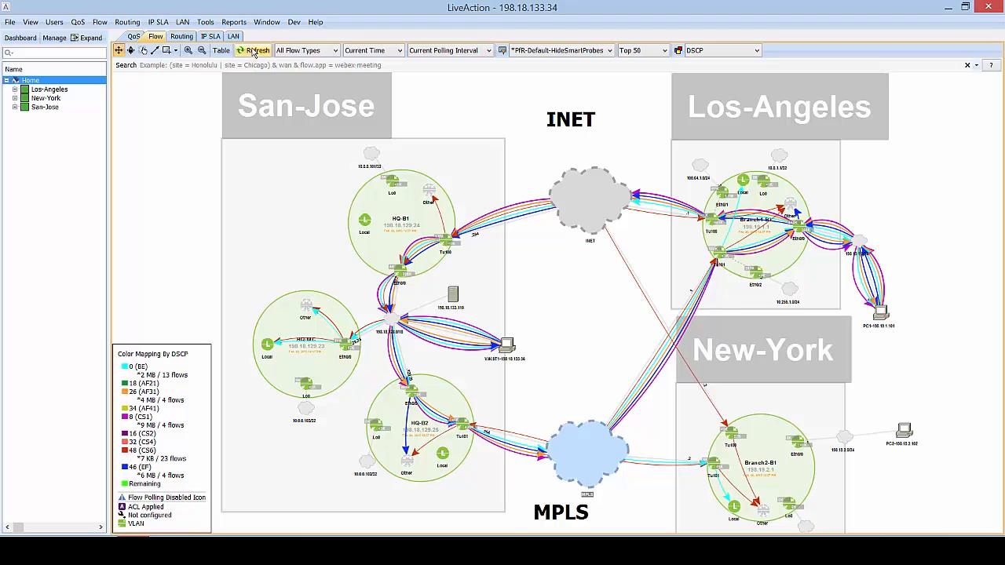
left_click_drag(571, 442, 601, 452)
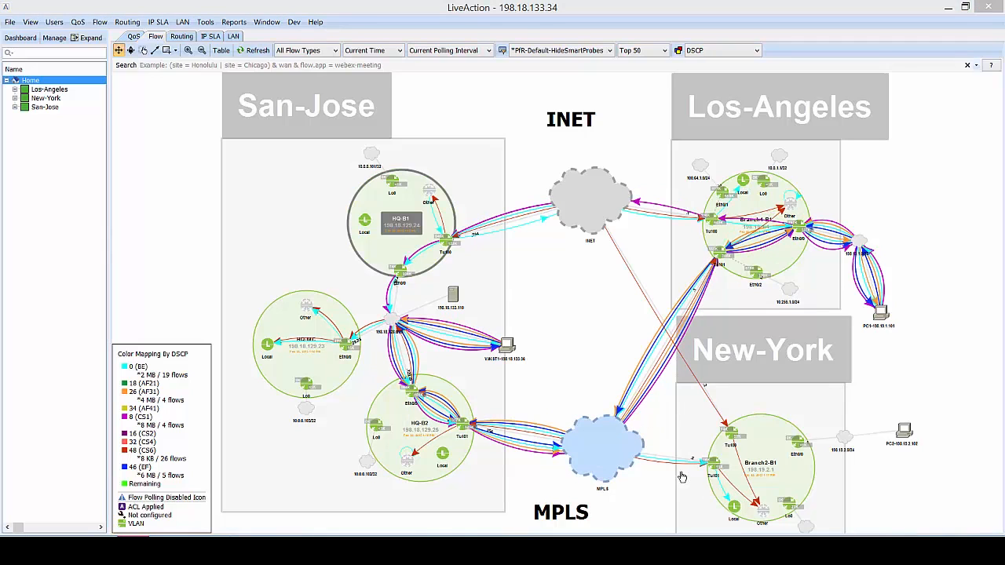
Refresh the topology flow data and nudge the MPLS cloud up and left.
mouse_move(654, 465)
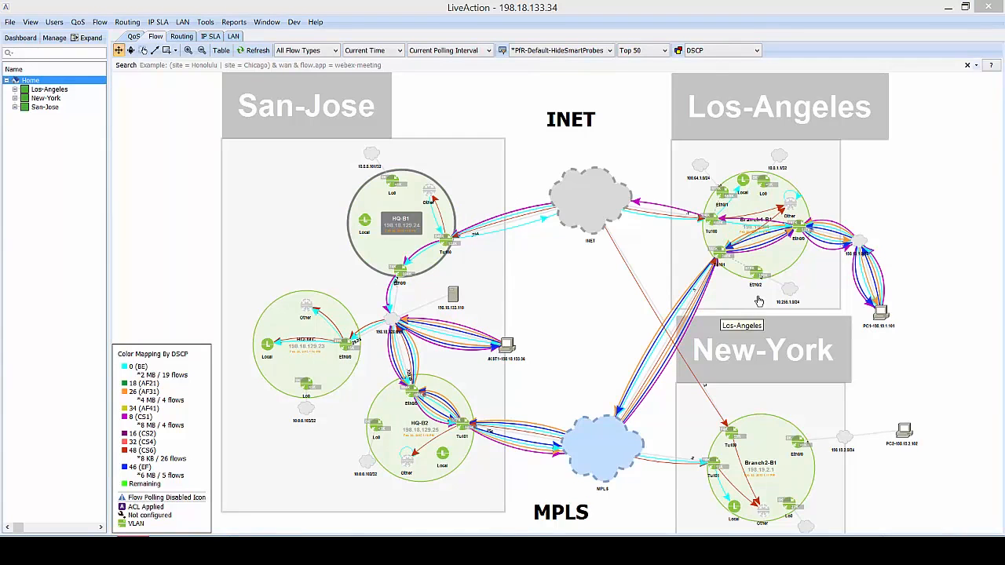
mouse_move(743, 447)
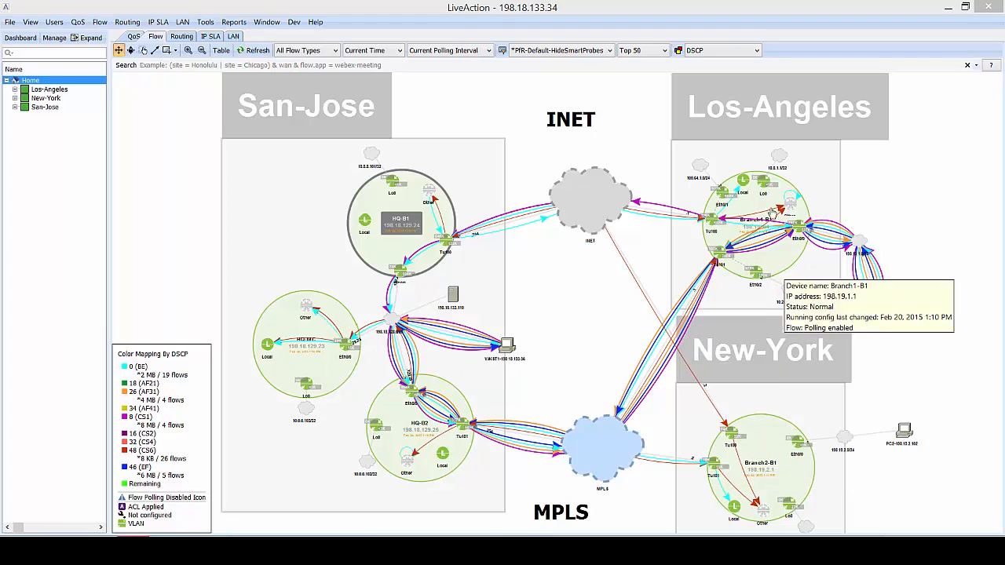
mouse_move(775, 464)
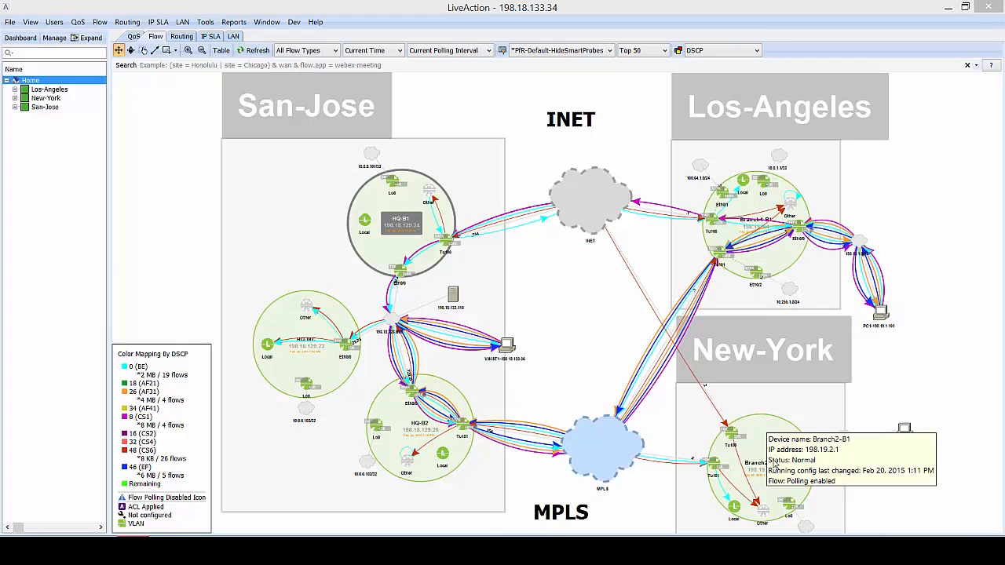
left_click(243, 52)
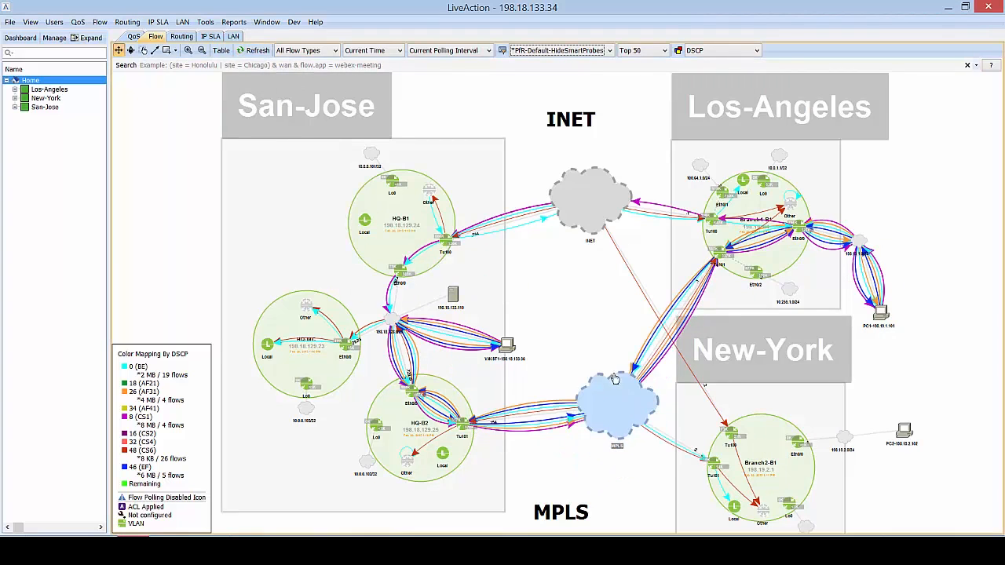
left_click_drag(641, 430, 594, 429)
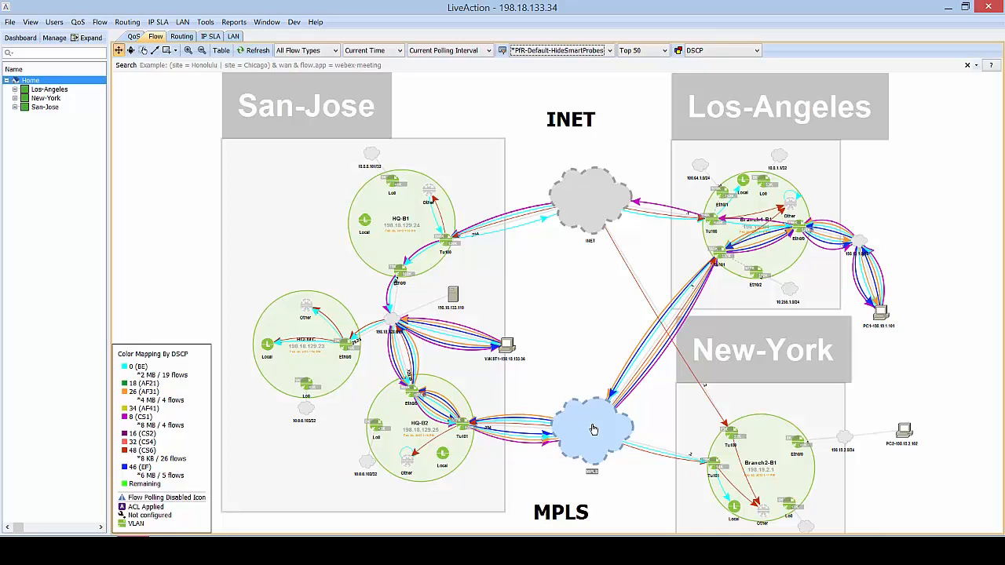
Apply the _TELEPRESENCE-VOIP-CITRIX flow filter and shift the MPLS cloud slightly up-left.
left_click(607, 51)
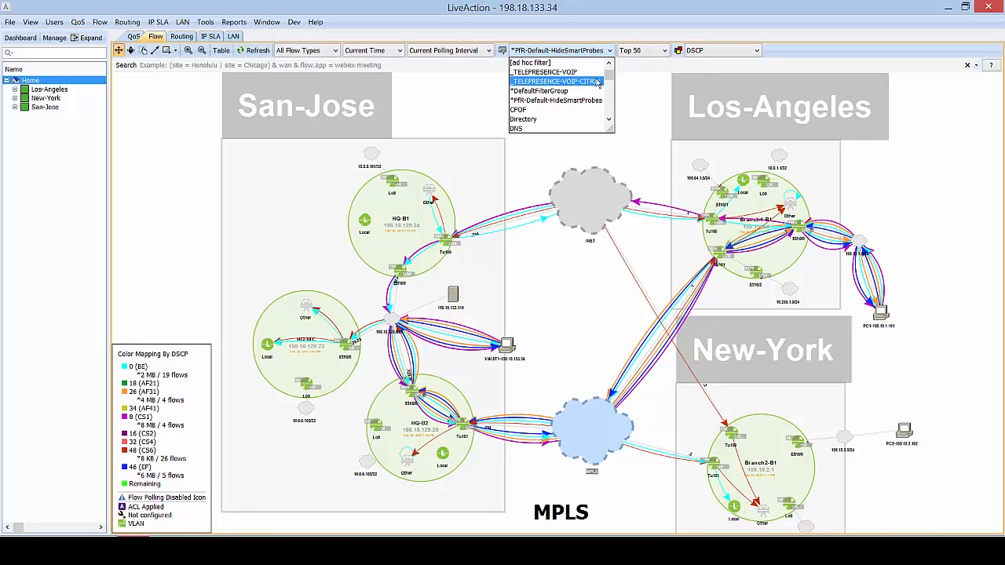
left_click(598, 81)
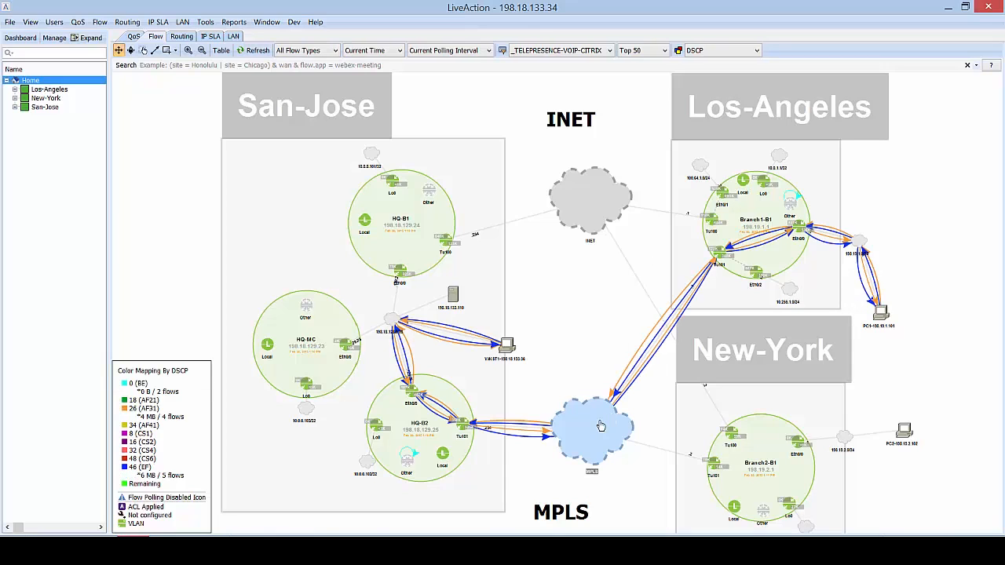
left_click_drag(574, 428, 602, 423)
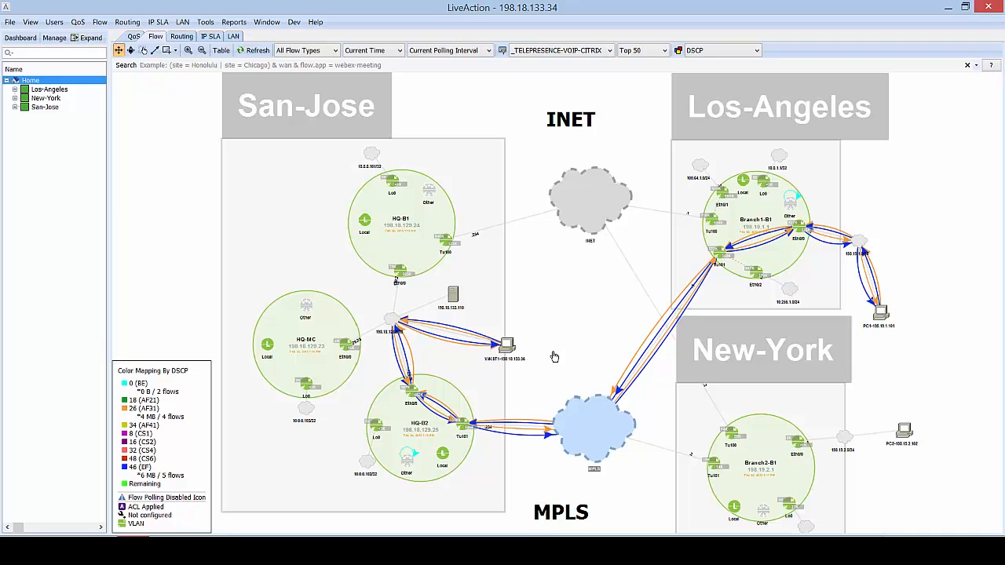
left_click(750, 210)
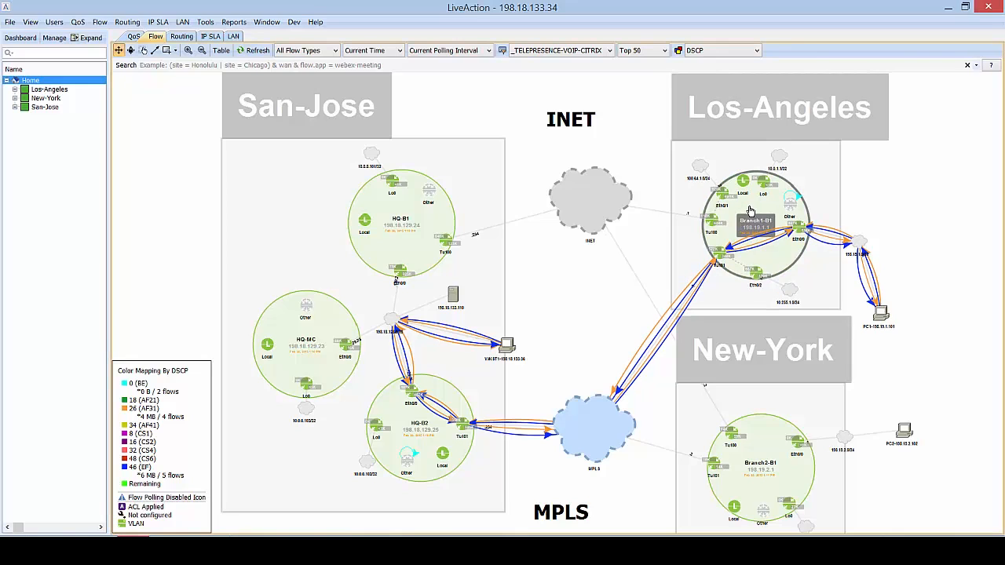
double_click(750, 210)
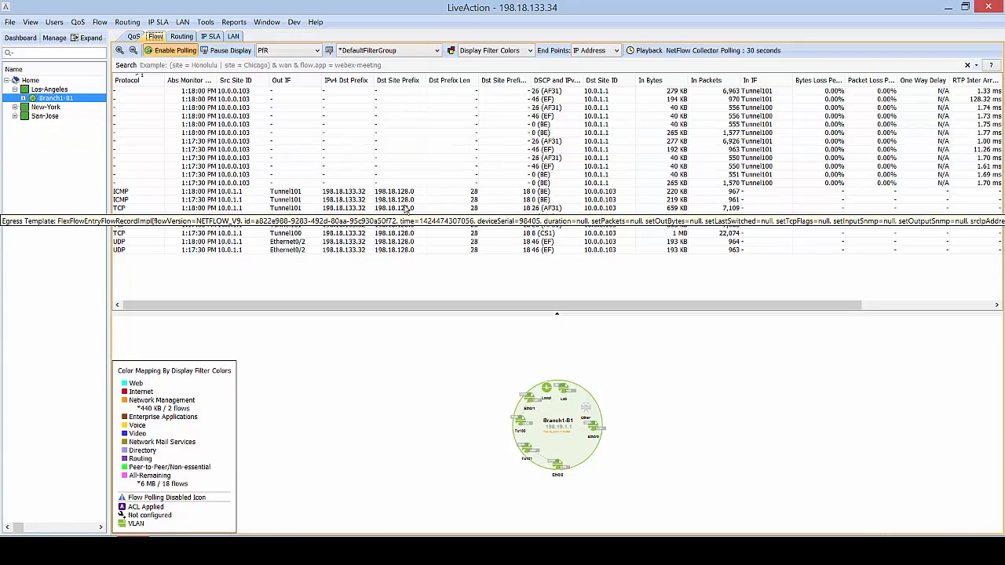
left_click(43, 83)
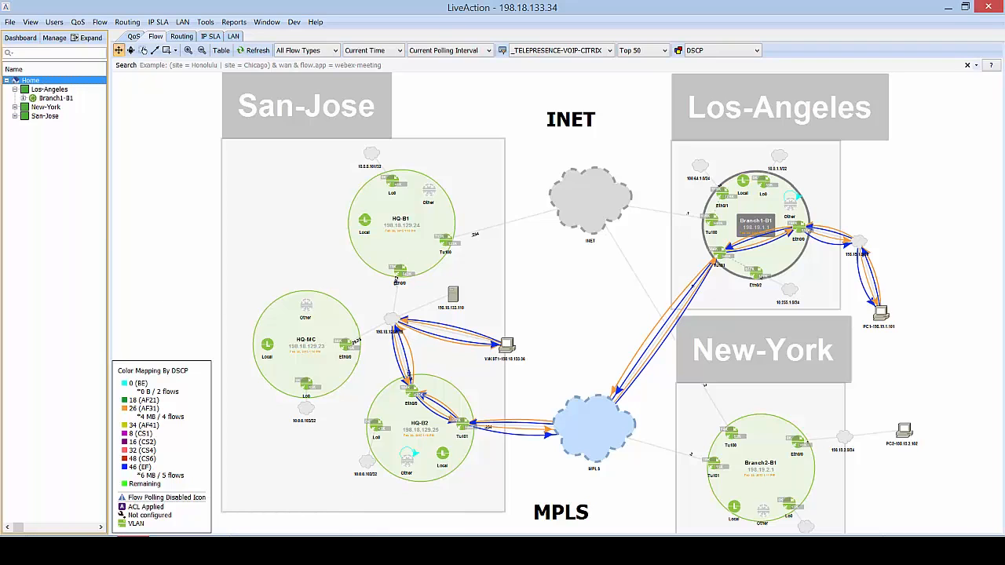
left_click(387, 493)
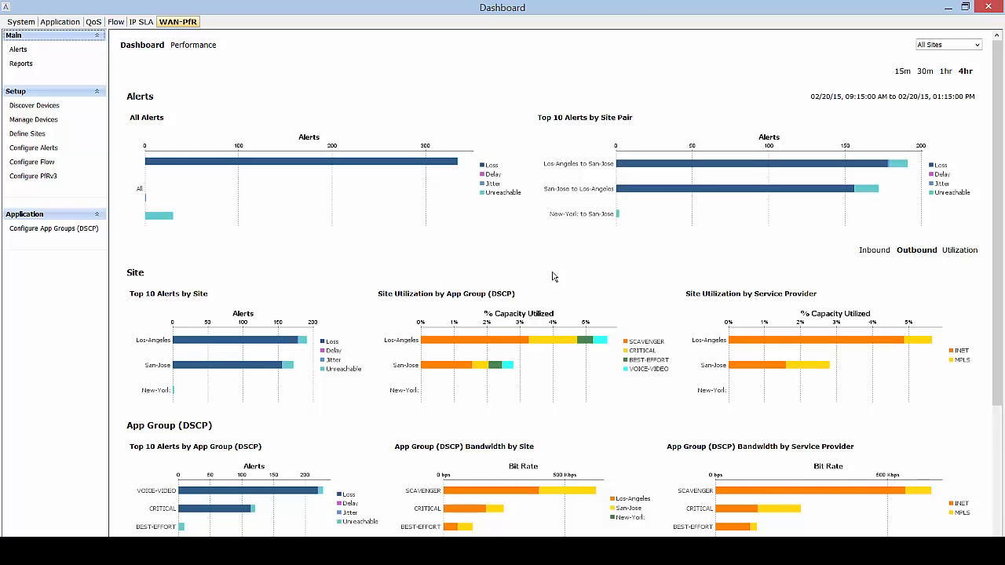
scroll(525, 308, "down", 2)
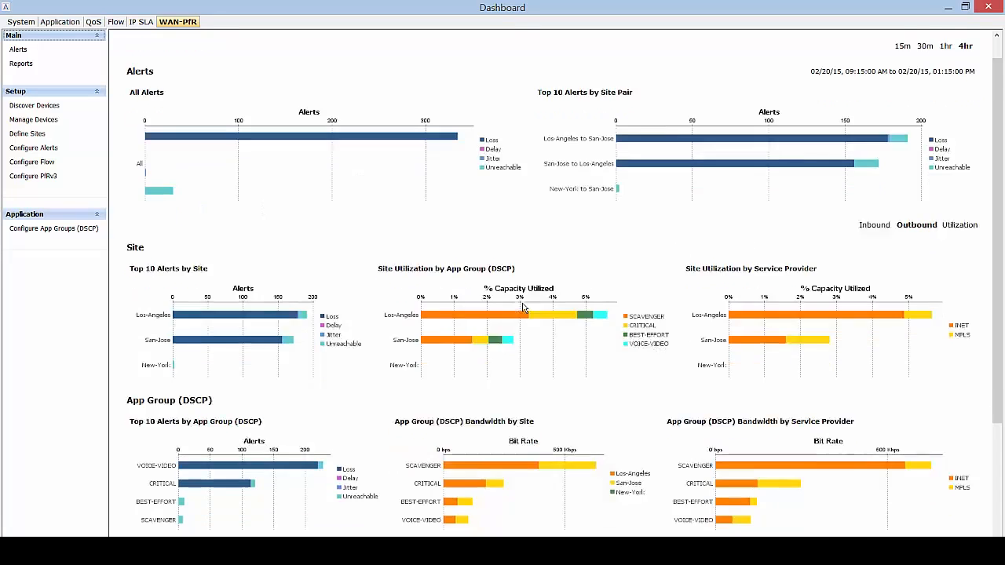
scroll(524, 309, "down", 3)
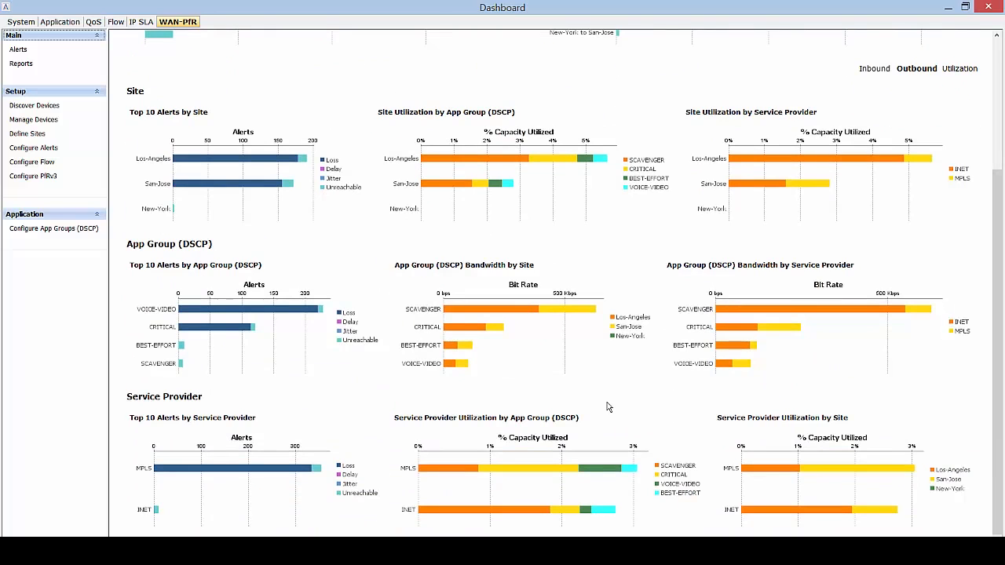
mouse_move(325, 553)
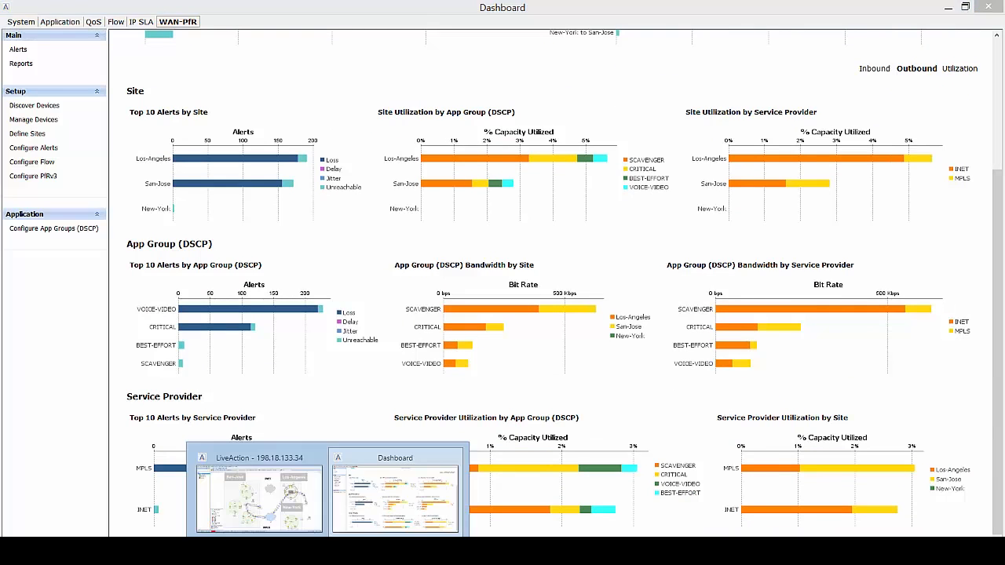
left_click(304, 485)
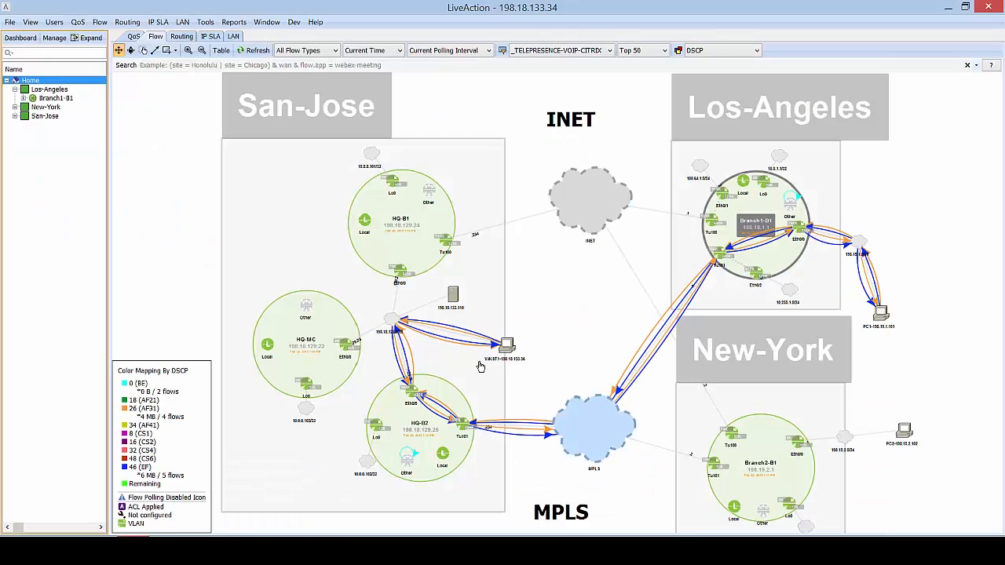